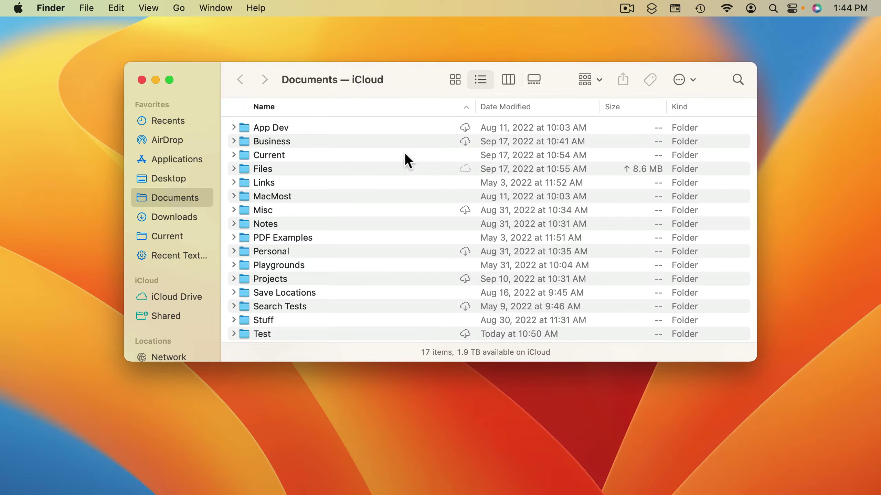
# Bring up the context menu of the App Dev folder twice, dismissing it each time without choosing a command.
pyautogui.rightClick(271, 133)
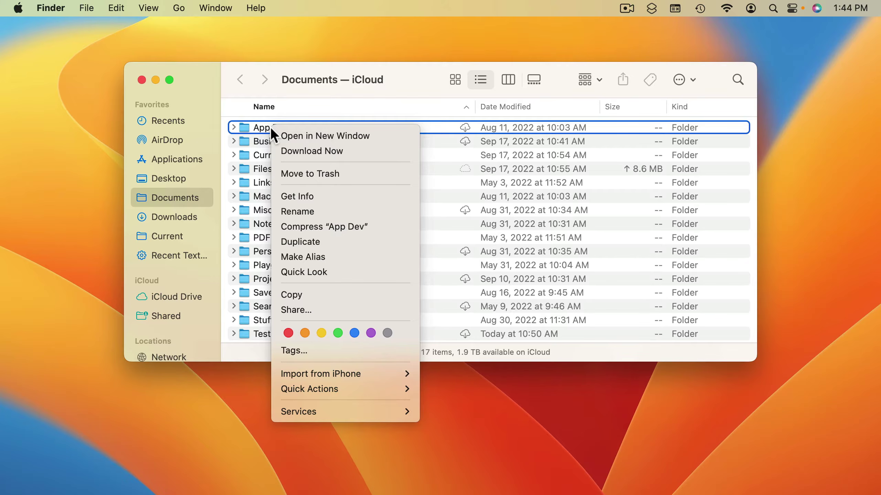
pyautogui.click(255, 126)
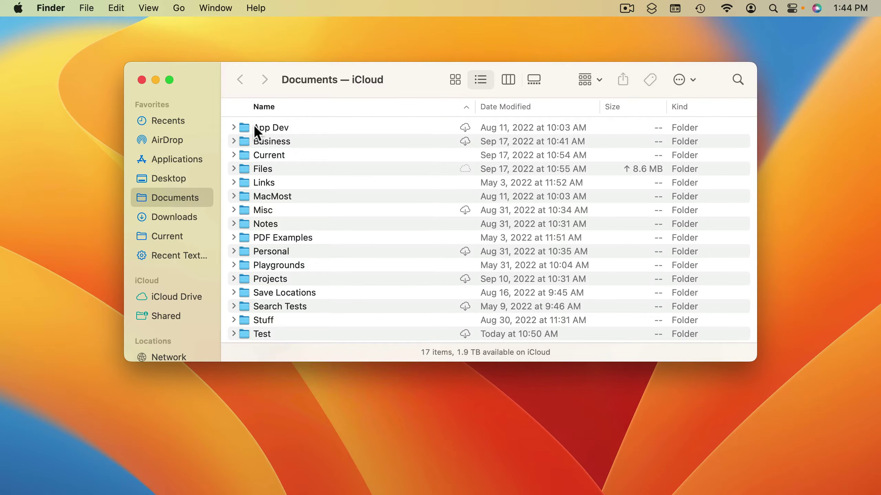
pyautogui.keyDown('ctrl'); pyautogui.click(254, 127); pyautogui.keyUp('ctrl')
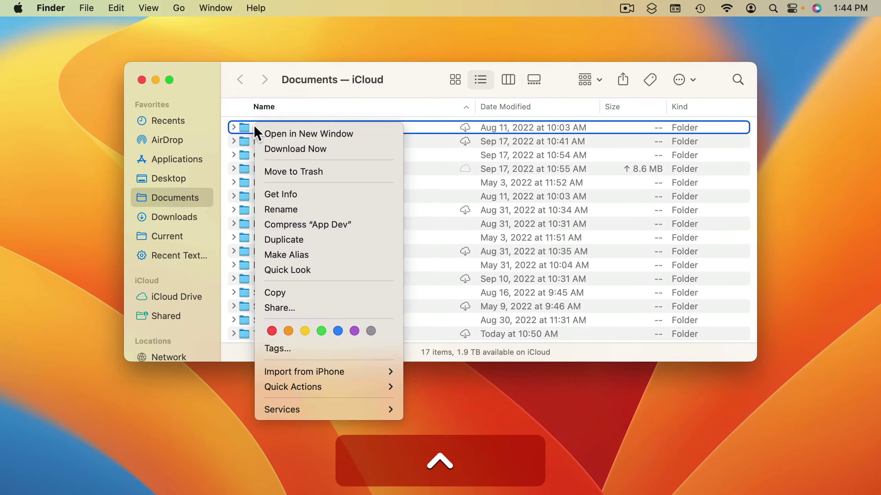
pyautogui.click(237, 93)
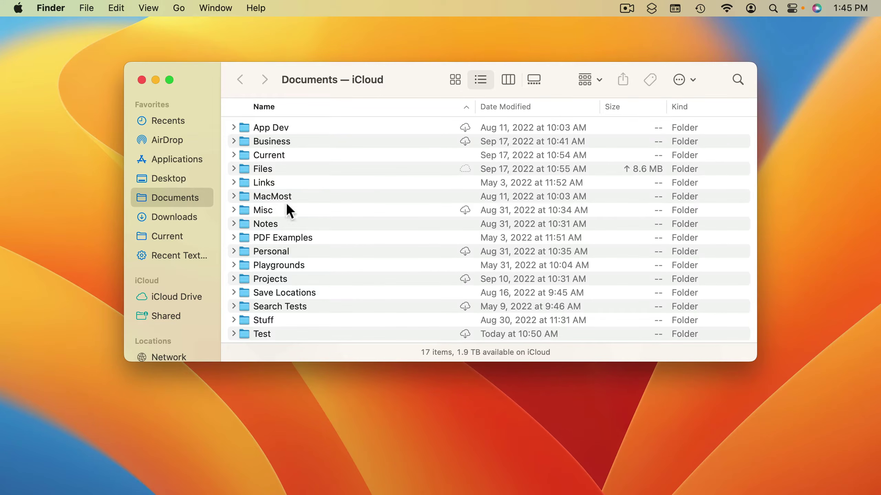
pyautogui.rightClick(231, 43)
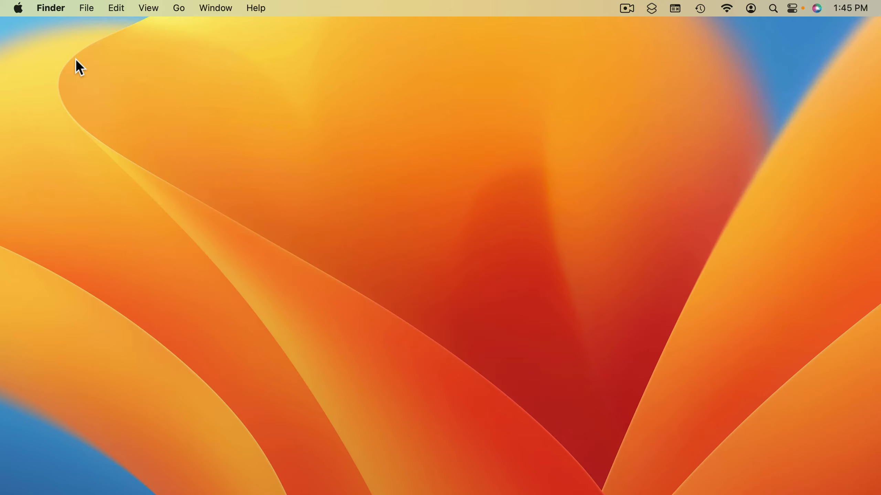
# Switch to System Settings and view the available Secondary click options in the Trackpad settings.
pyautogui.click(17, 8)
pyautogui.click(25, 50)
pyautogui.scroll(-10, 275, 316)
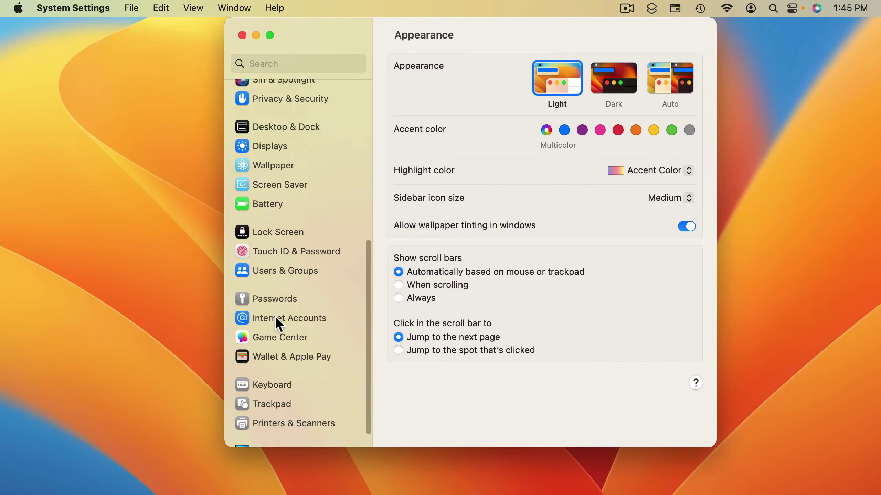
pyautogui.click(264, 384)
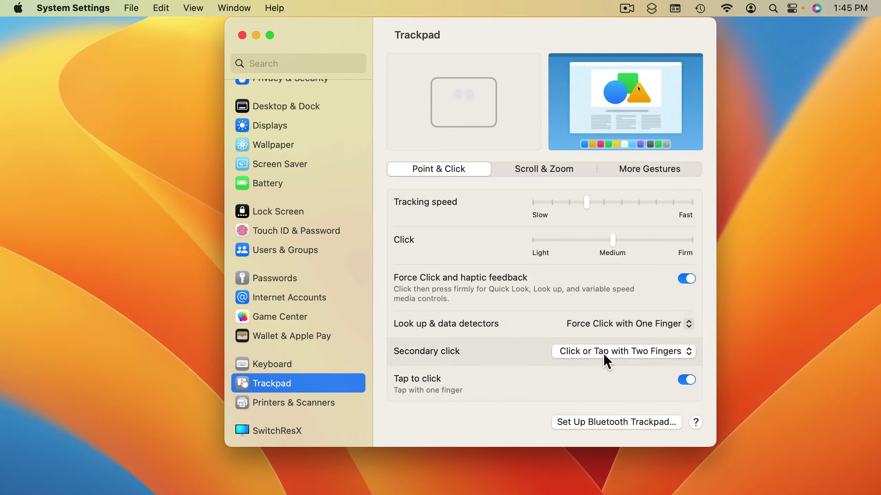
pyautogui.click(628, 354)
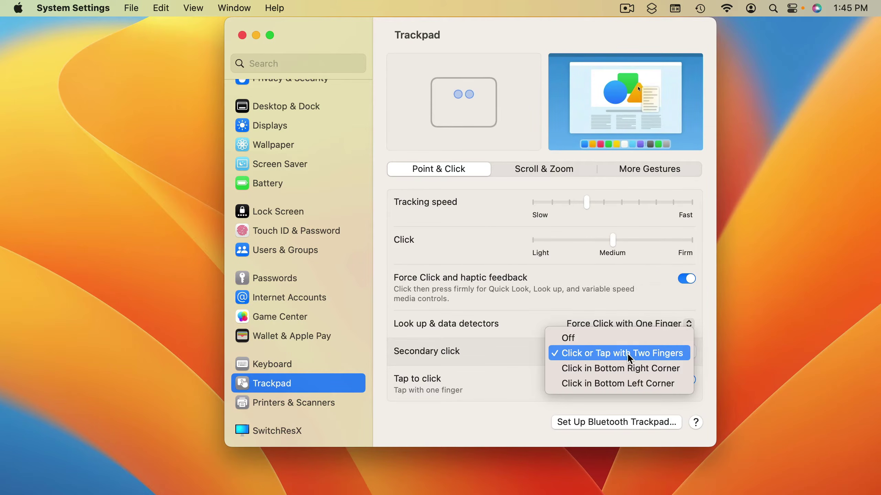
pyautogui.click(510, 362)
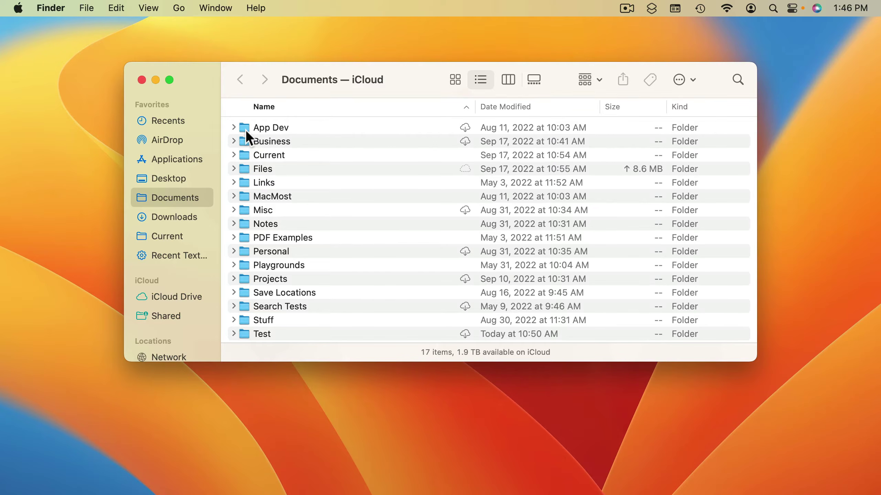
# Reposition the Documents window and display its contents in icon, list, column and gallery views, returning to list view.
pyautogui.moveTo(206, 83); pyautogui.dragTo(180, 78)
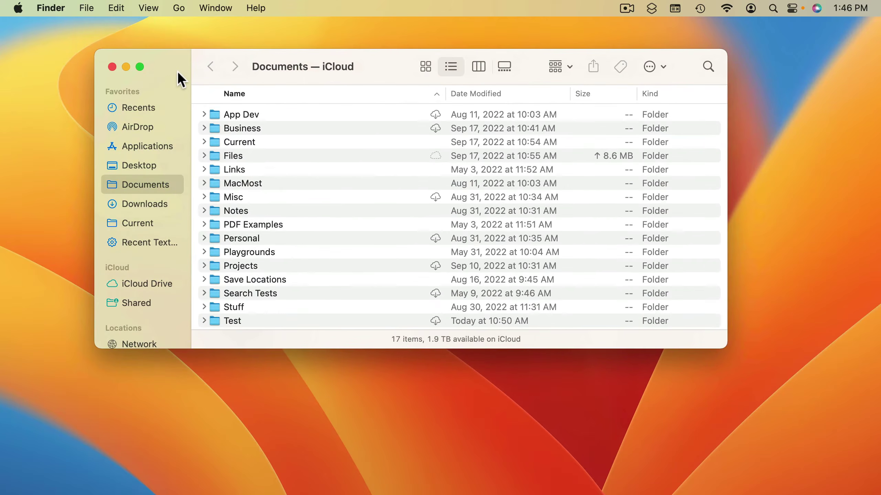
pyautogui.click(426, 67)
pyautogui.click(445, 68)
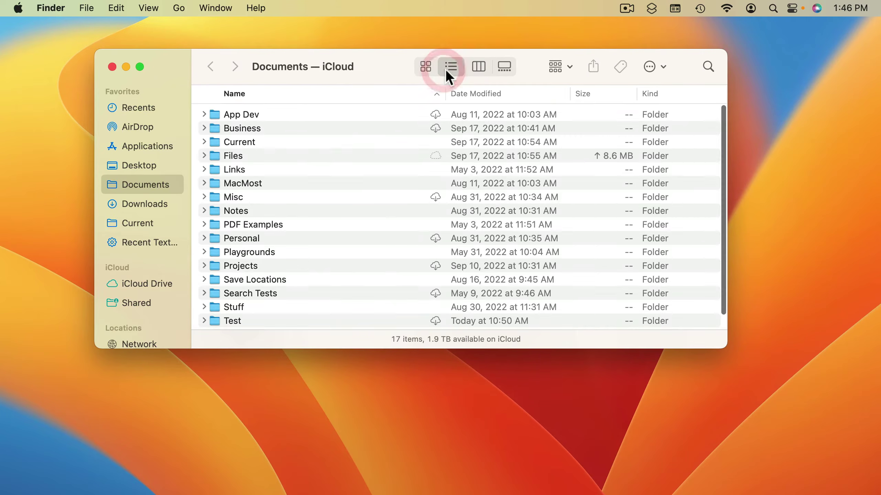
pyautogui.click(477, 67)
pyautogui.click(505, 67)
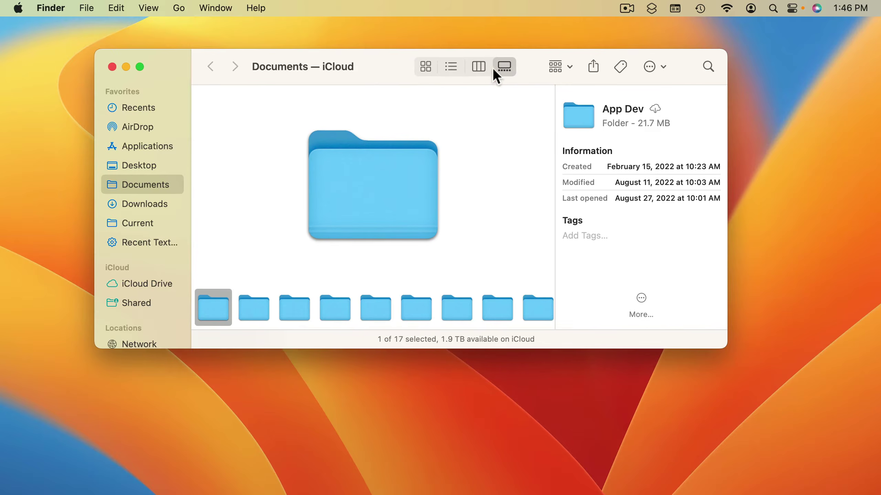
pyautogui.click(452, 66)
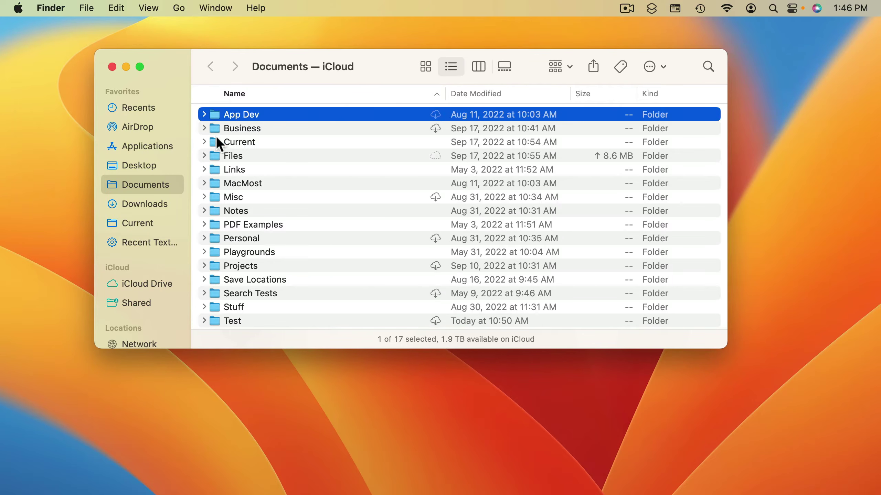
# Expand the Business folder, select project report alpha.txt, and open a second Finder window placed so that both windows are accessible.
pyautogui.click(204, 129)
pyautogui.click(242, 170)
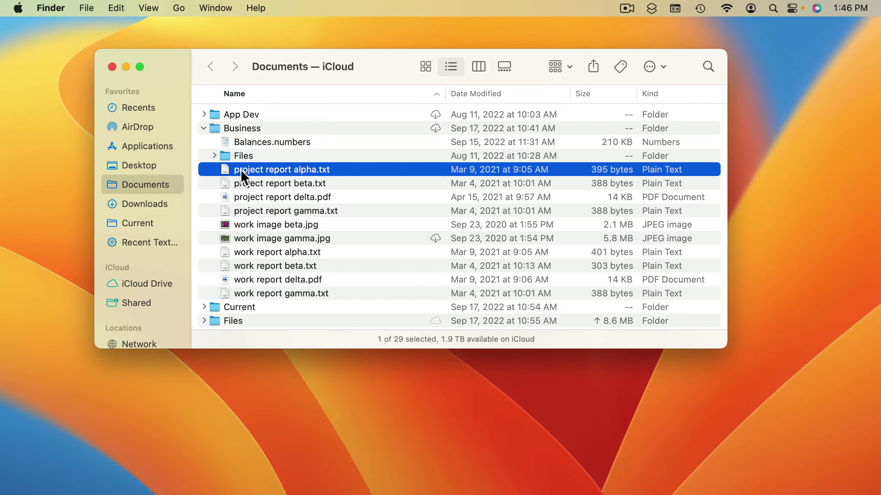
pyautogui.click(94, 6)
pyautogui.click(95, 26)
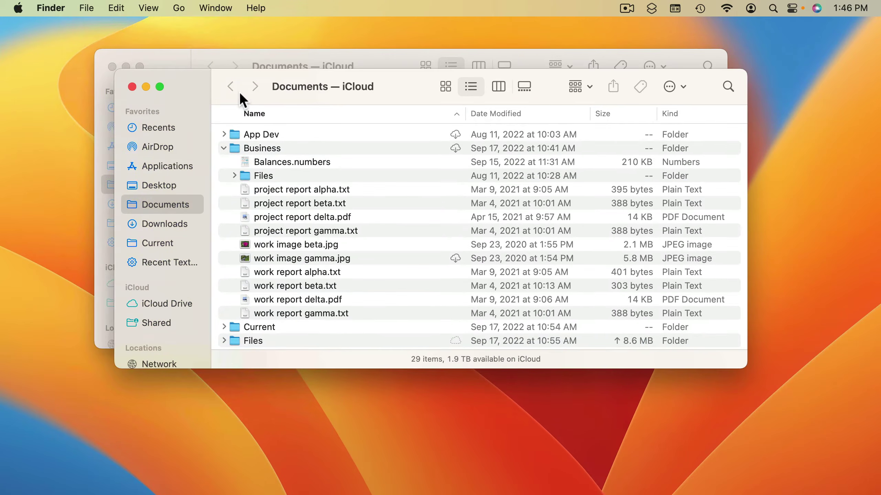
pyautogui.moveTo(202, 82); pyautogui.dragTo(316, 204)
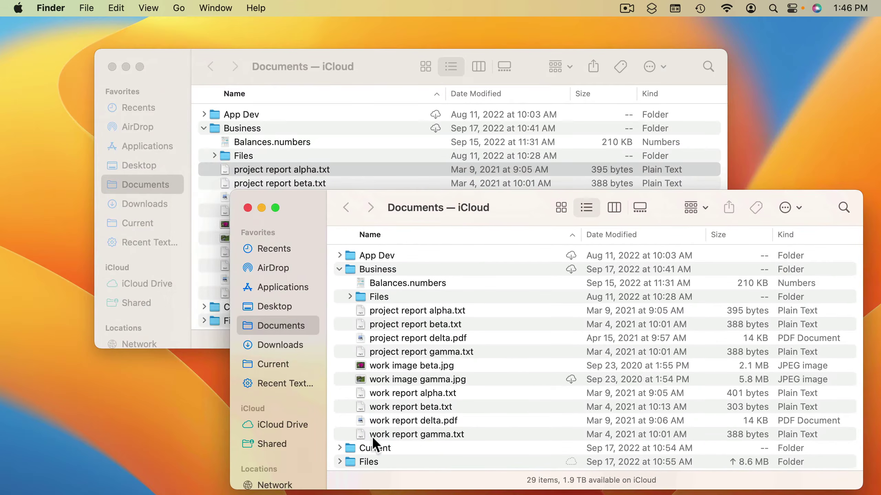
# Open the Current folder in the front window and the Business folder in the window behind it.
pyautogui.doubleClick(372, 447)
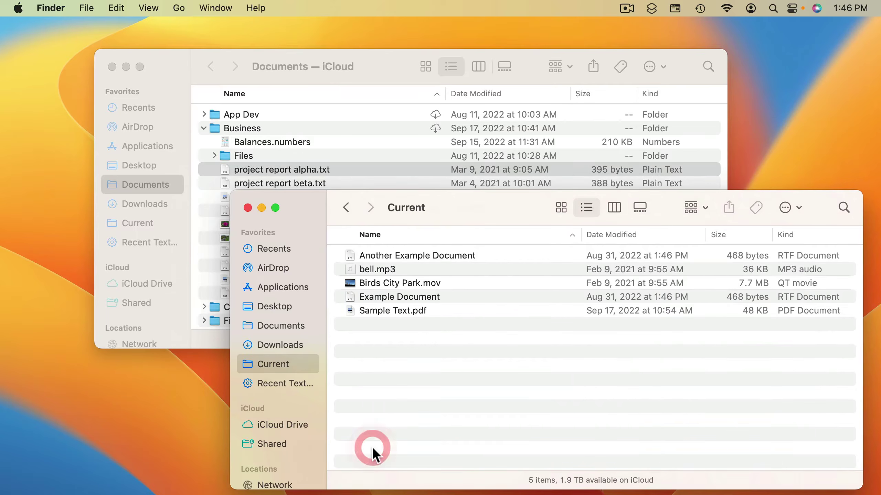
pyautogui.doubleClick(240, 128)
pyautogui.click(304, 205)
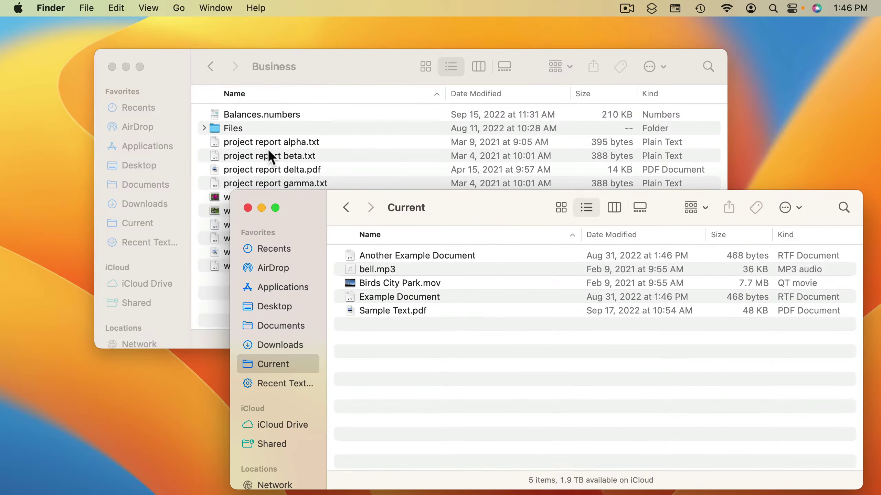
# Move project report alpha.txt from the Business folder into the Current folder, and undo the move.
pyautogui.moveTo(270, 142); pyautogui.dragTo(422, 361)
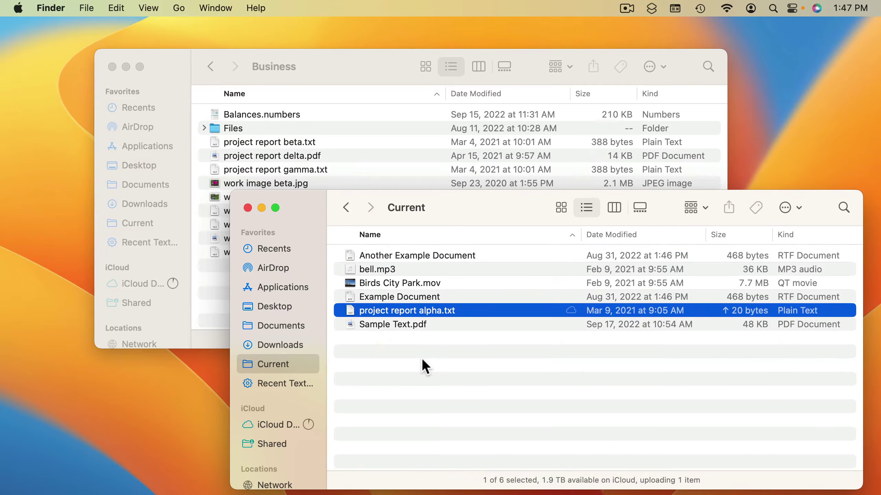
pyautogui.press('cmd+z')
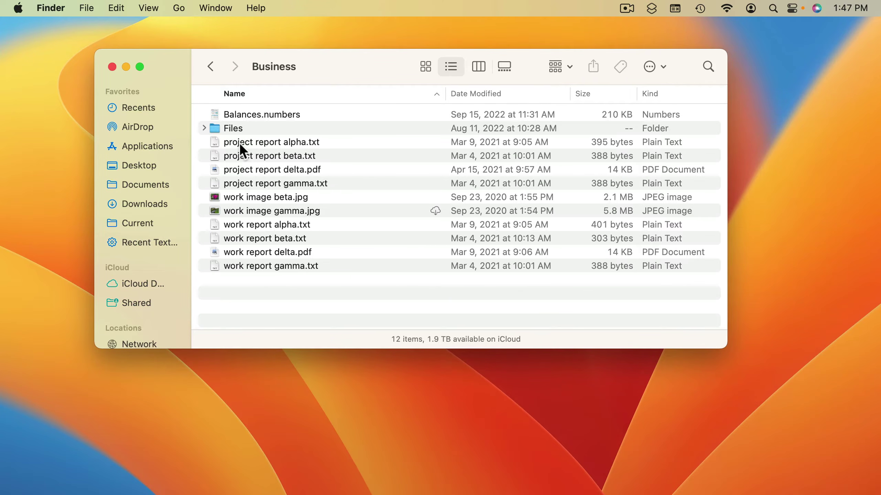
# Open the name of project report alpha.txt for editing twice, leaving it each time without entering a new name.
pyautogui.click(240, 143)
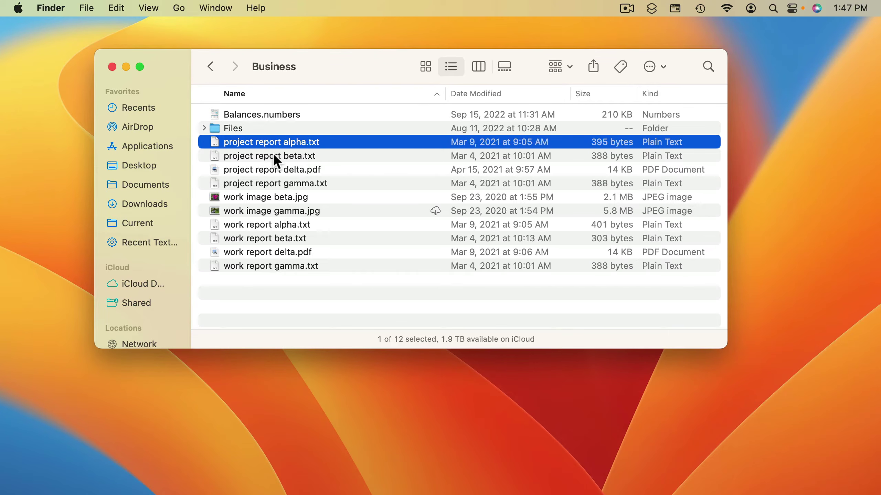
pyautogui.press('Return')
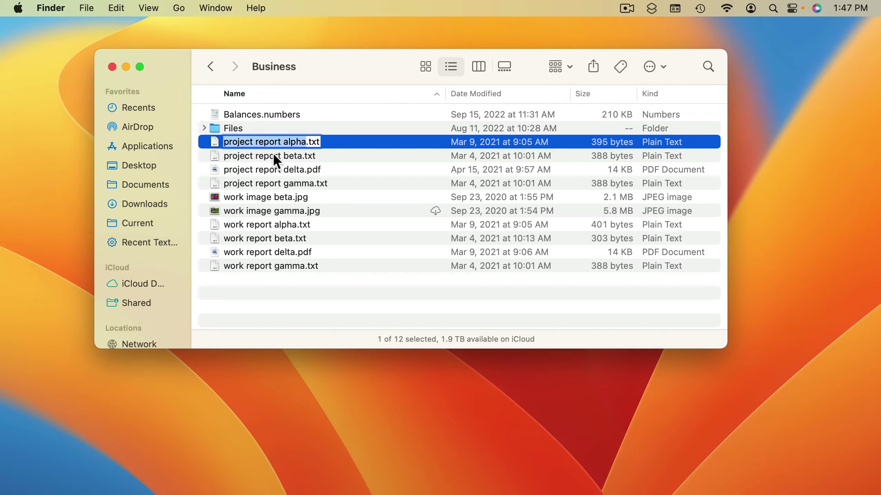
pyautogui.click(214, 141)
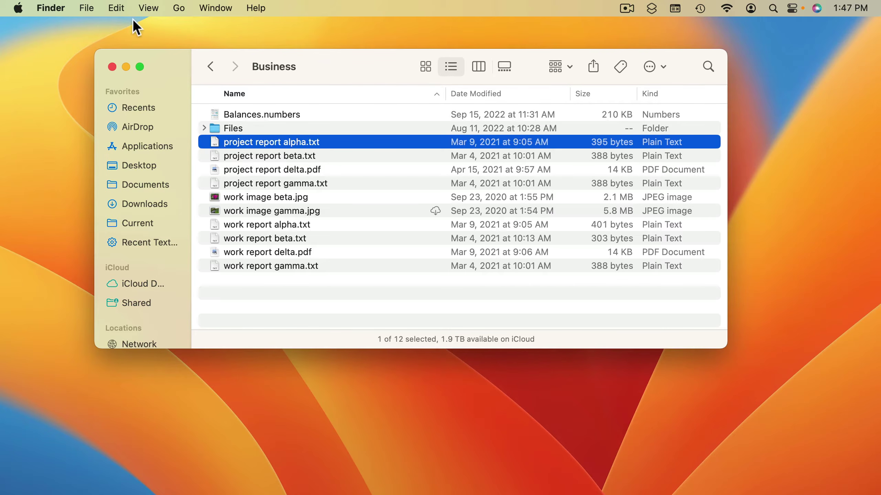
pyautogui.click(93, 7)
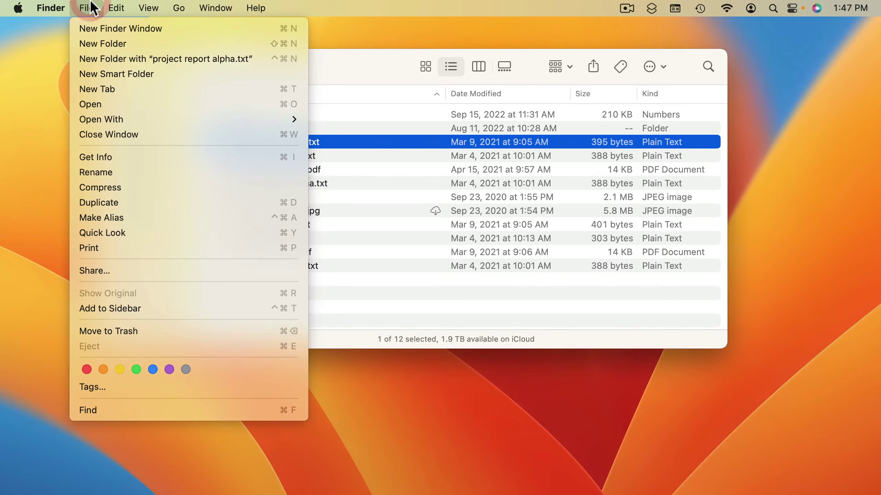
pyautogui.click(103, 171)
pyautogui.press('Return')
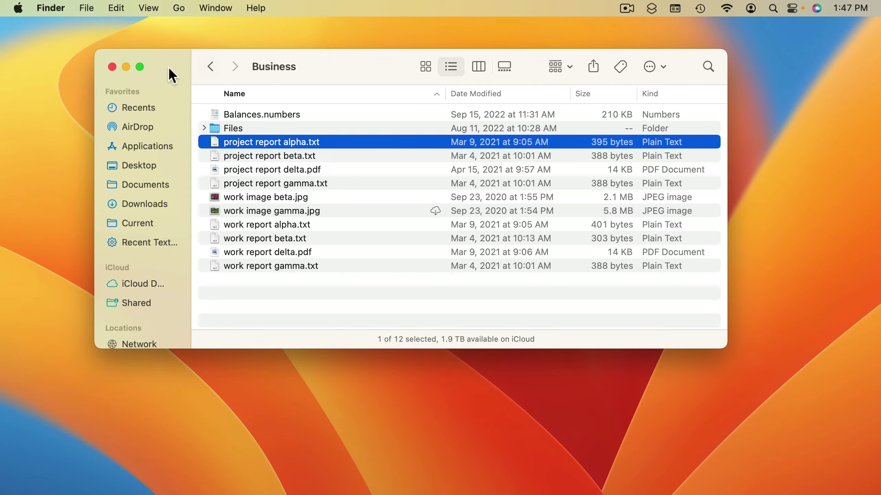
# Reposition the Business window, switch to Reminders and look through its menu bar commands.
pyautogui.moveTo(178, 60); pyautogui.dragTo(169, 87)
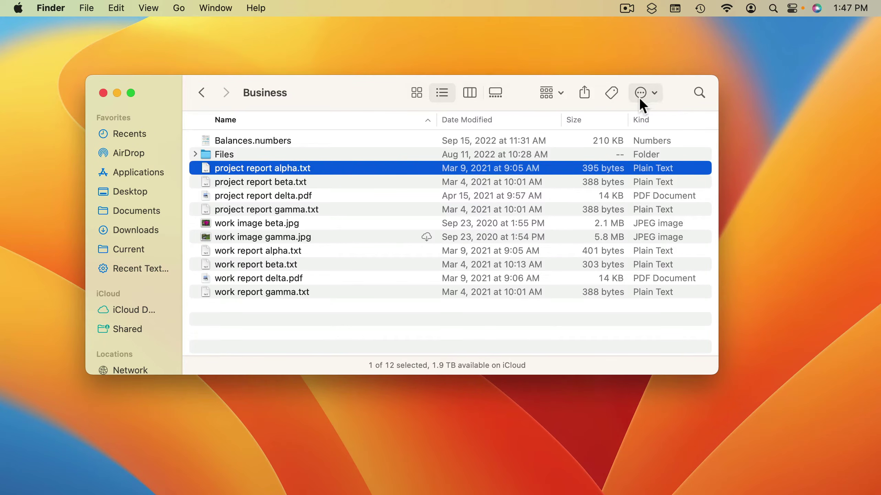
pyautogui.moveTo(252, 492)
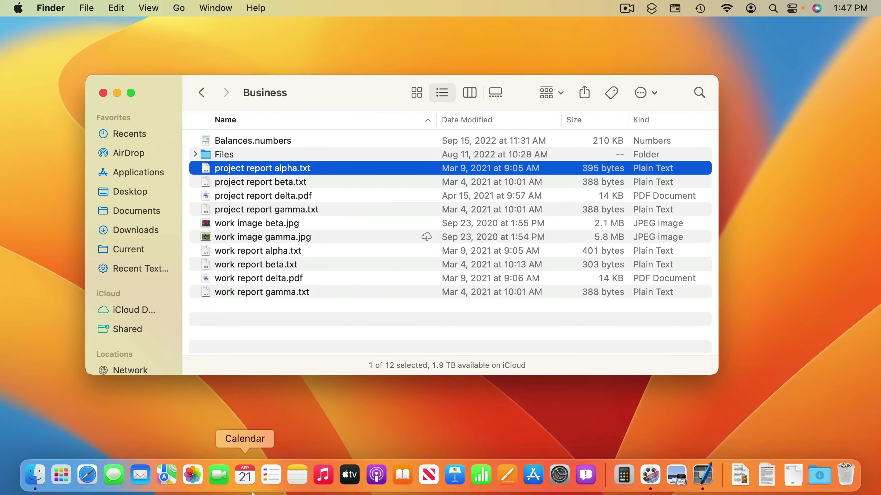
pyautogui.click(271, 484)
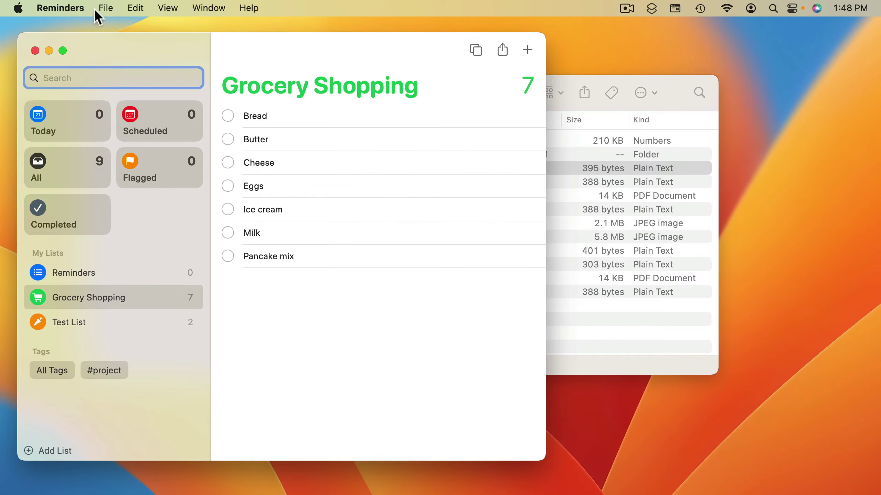
pyautogui.click(104, 8)
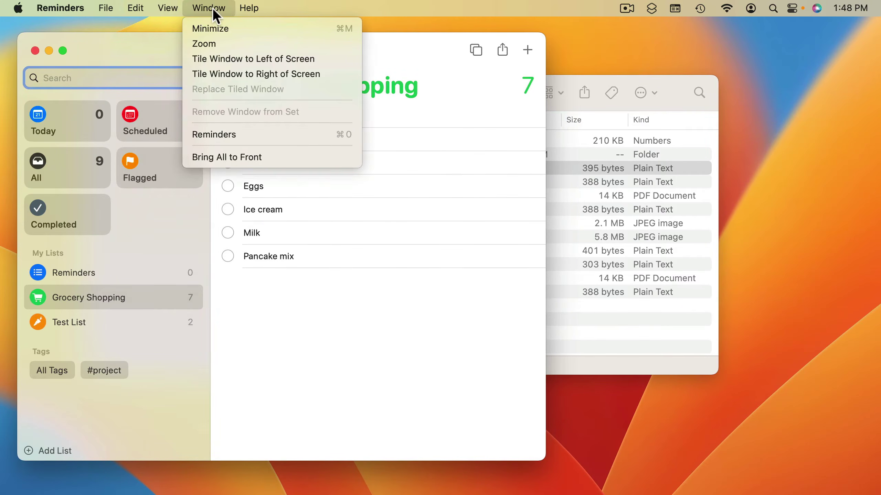
pyautogui.click(163, 53)
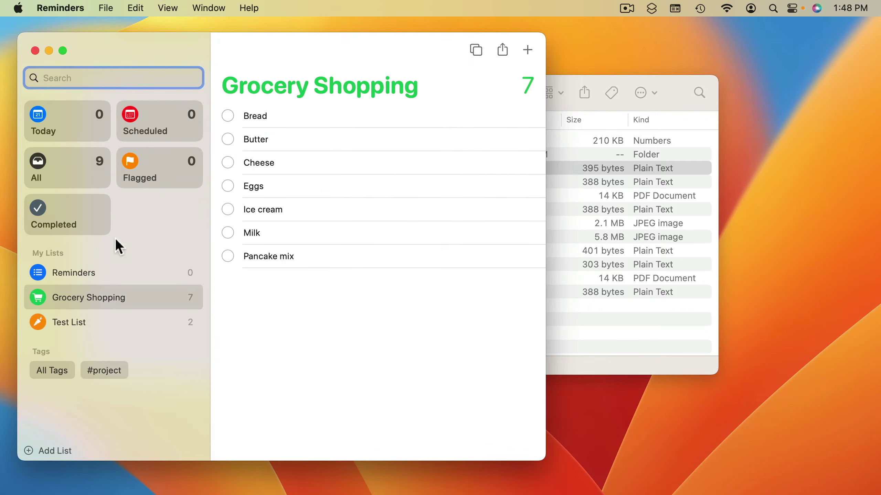
# Switch back to Finder and look through its menu bar commands.
pyautogui.click(676, 86)
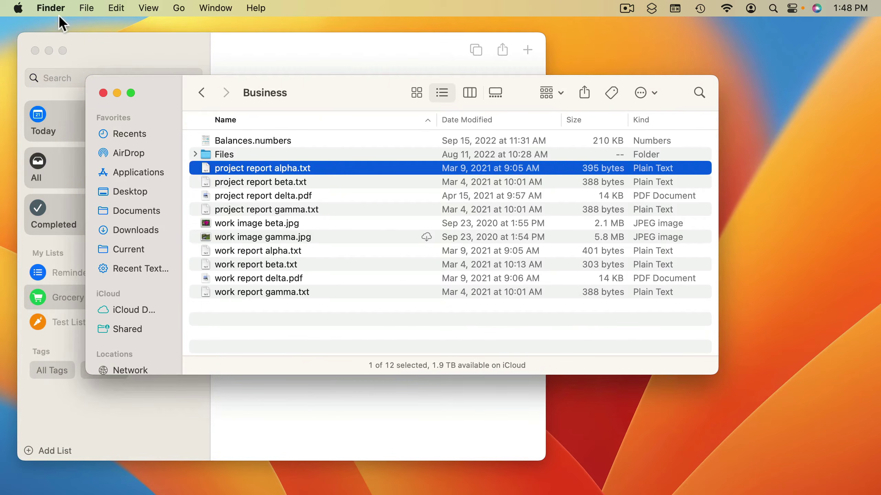
pyautogui.click(86, 7)
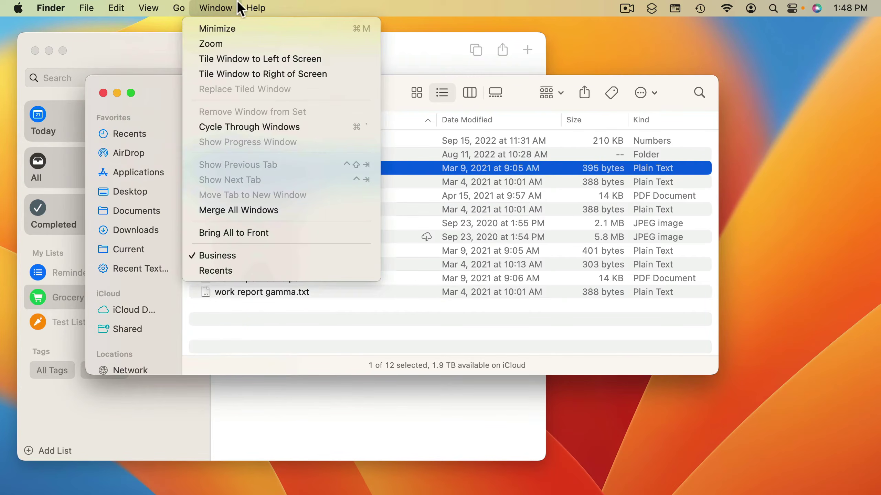
pyautogui.click(170, 83)
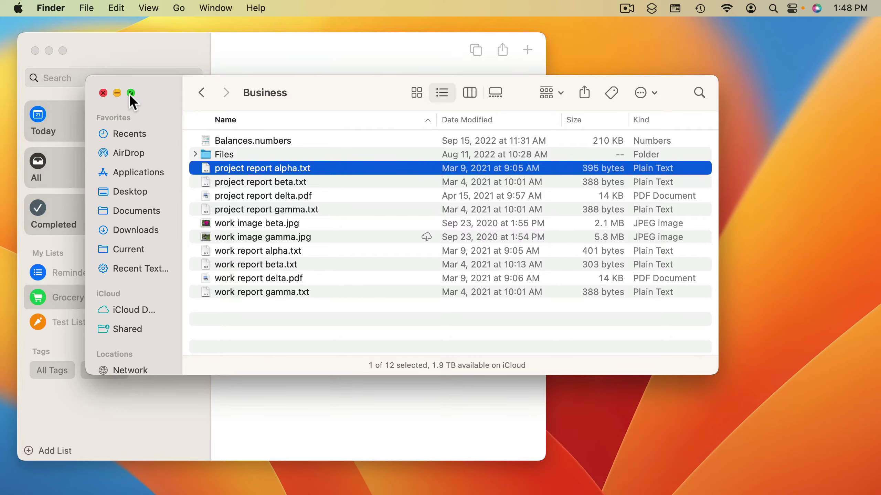
# Minimize the Business window to the Dock.
pyautogui.moveTo(131, 94)
pyautogui.click(118, 93)
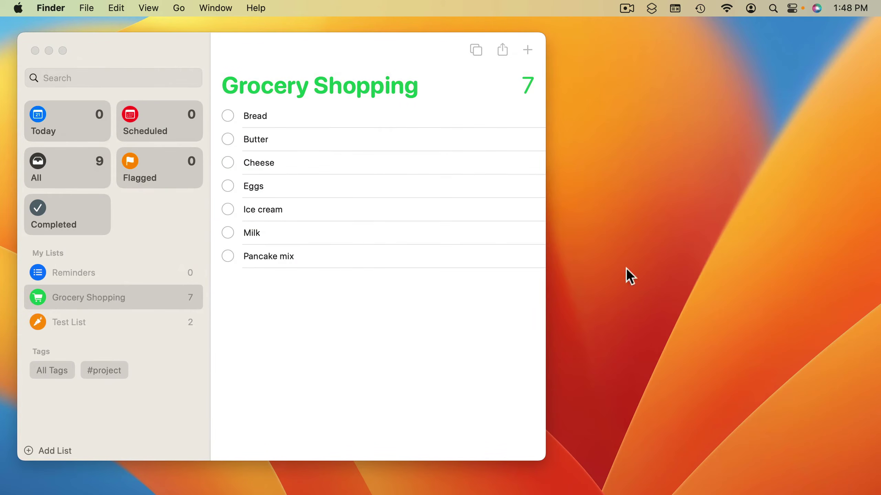
pyautogui.moveTo(743, 482)
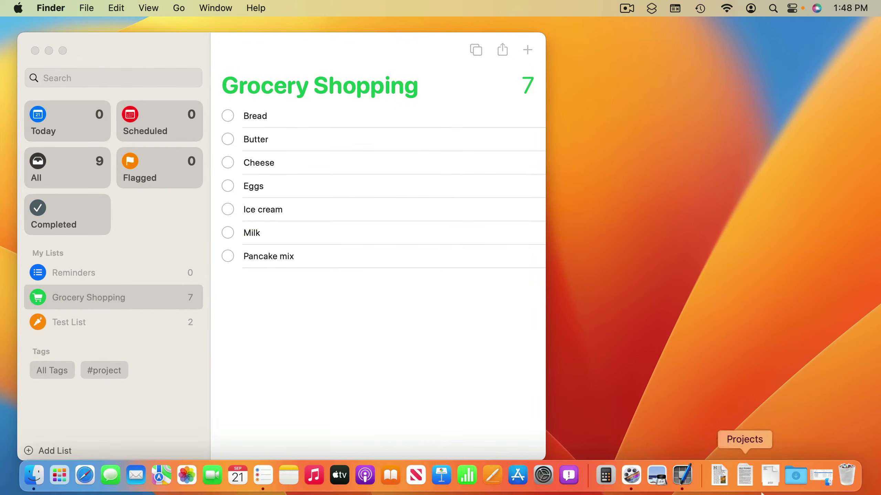
# Restore the minimized Business window from the Dock, switch it to full screen and return it to its regular size.
pyautogui.click(816, 480)
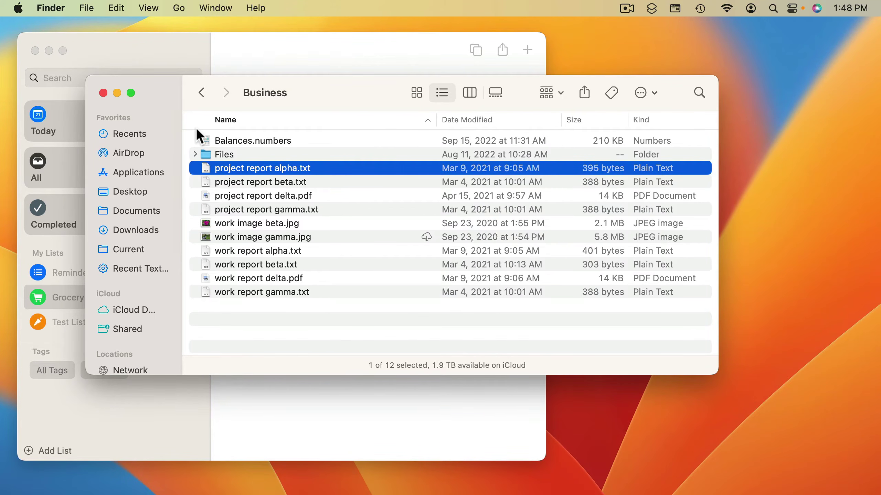
pyautogui.click(130, 93)
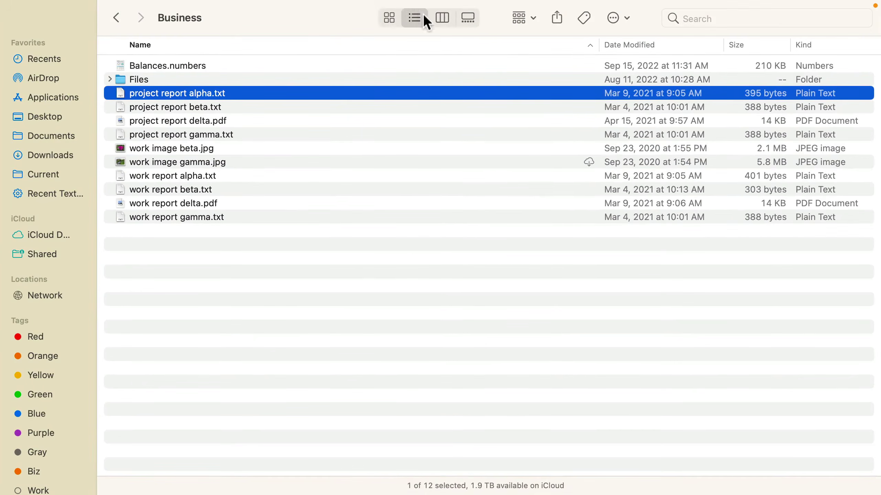
pyautogui.moveTo(45, 2)
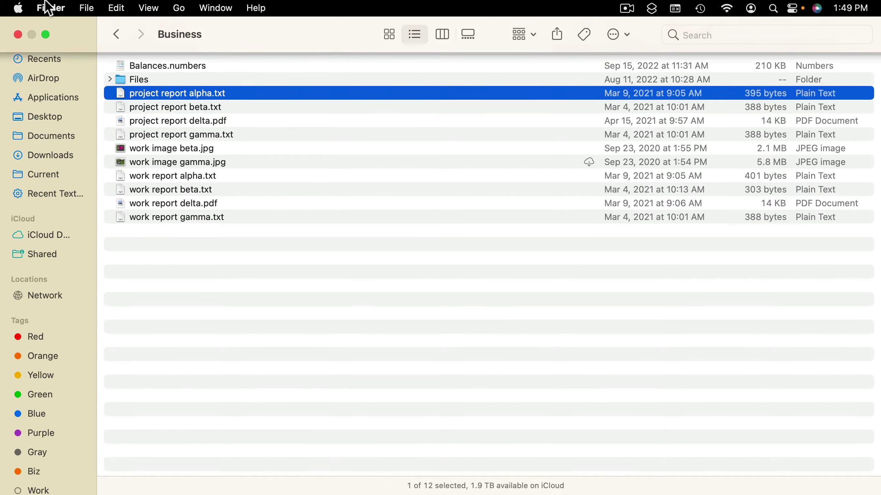
pyautogui.click(45, 34)
# Close the Grocery Shopping window in Reminders and the Wikipedia window in Safari.
pyautogui.click(120, 59)
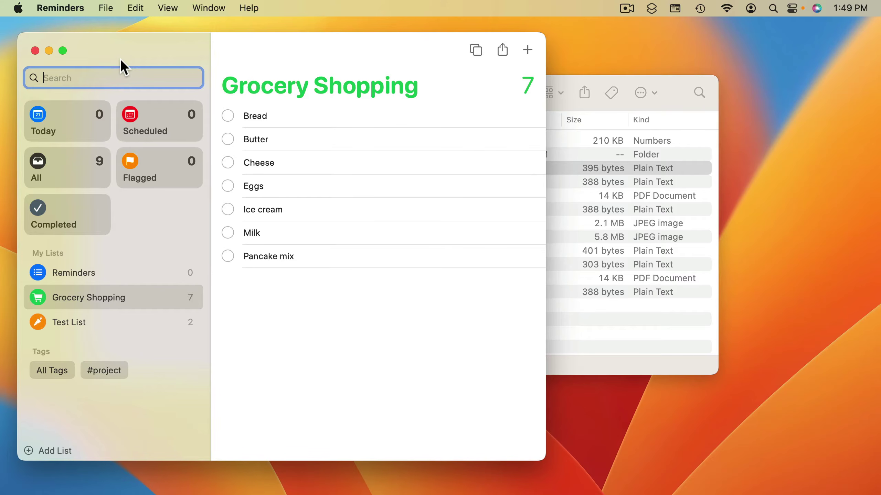
pyautogui.click(35, 50)
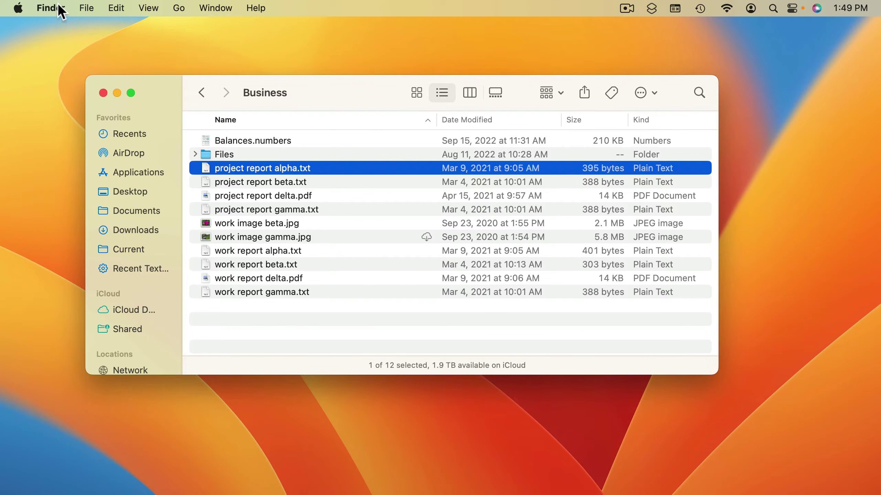
pyautogui.moveTo(222, 494)
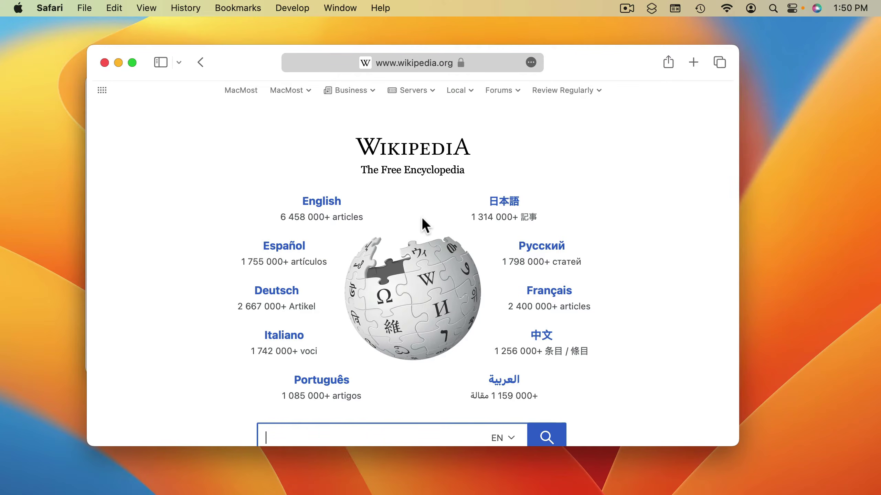
pyautogui.click(104, 63)
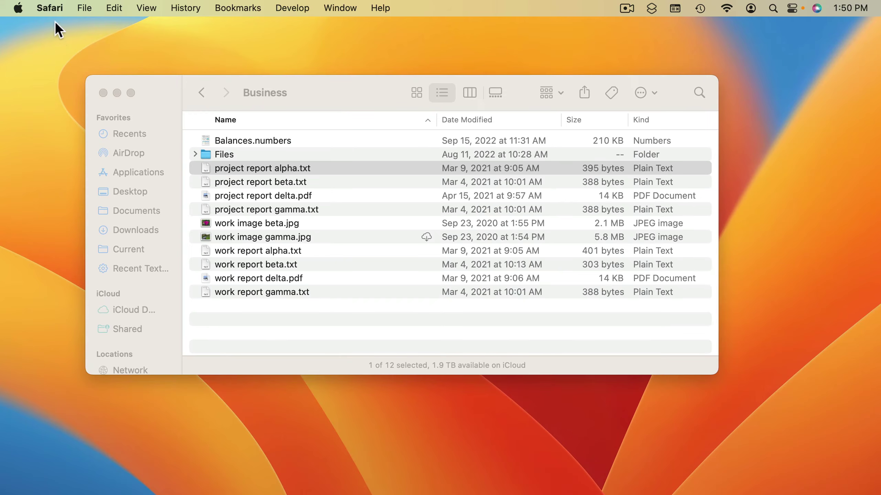
# Check Safari's application commands, open two new Safari windows and reposition the second one over the first.
pyautogui.click(49, 8)
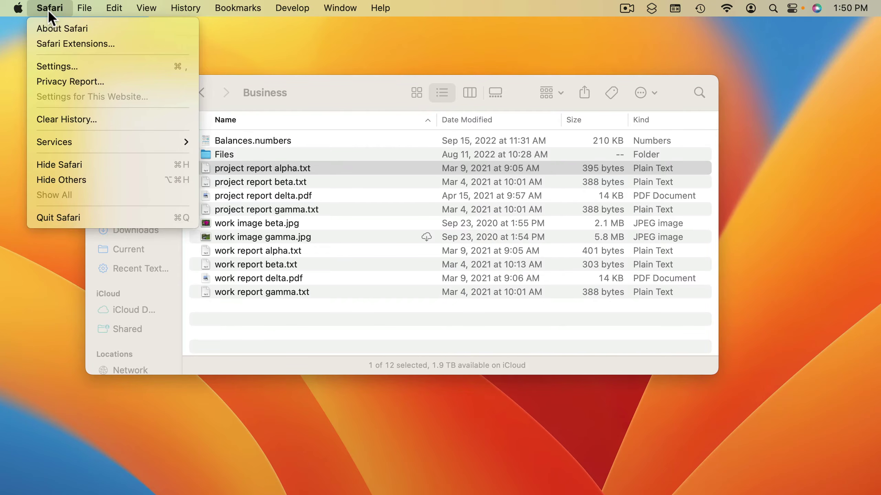
pyautogui.click(50, 8)
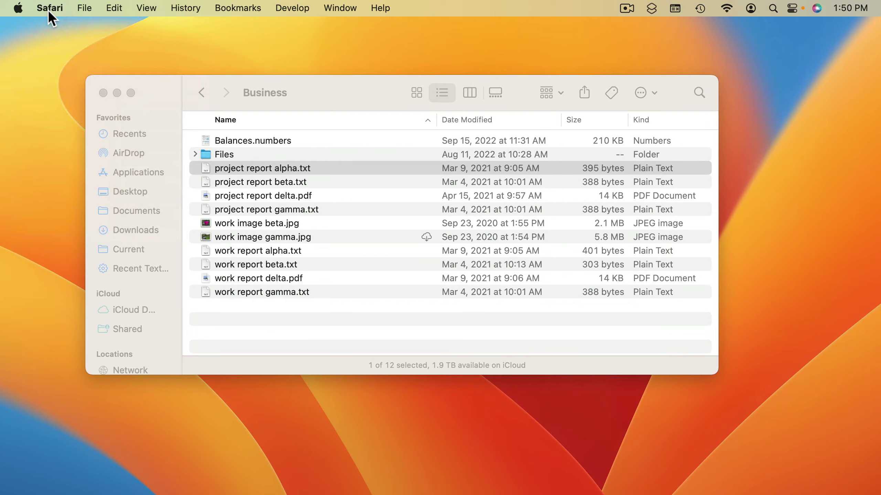
pyautogui.click(81, 10)
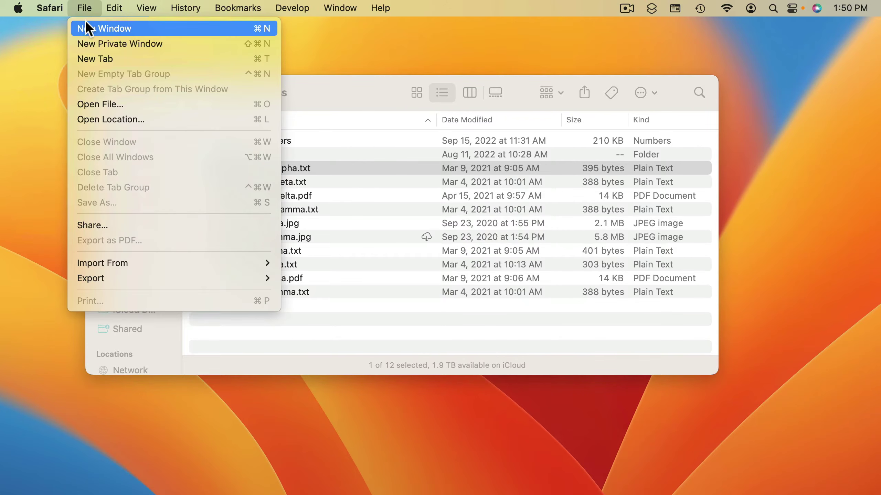
pyautogui.click(85, 27)
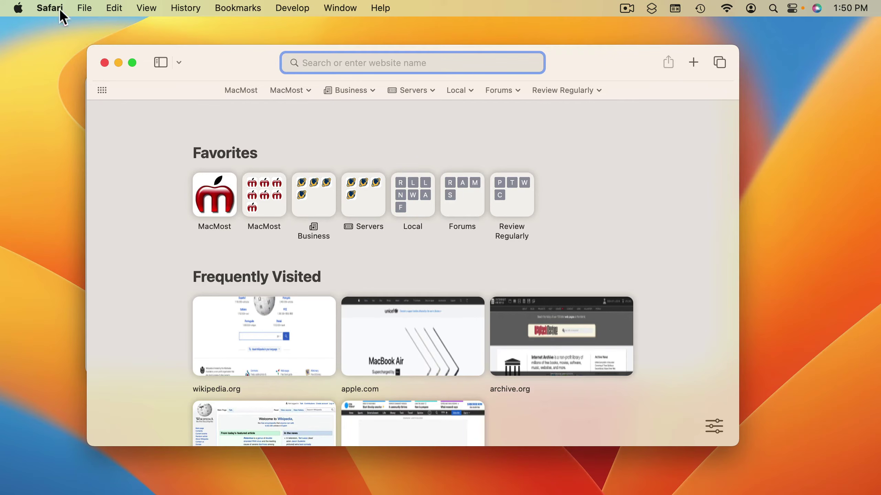
pyautogui.click(83, 9)
pyautogui.click(87, 27)
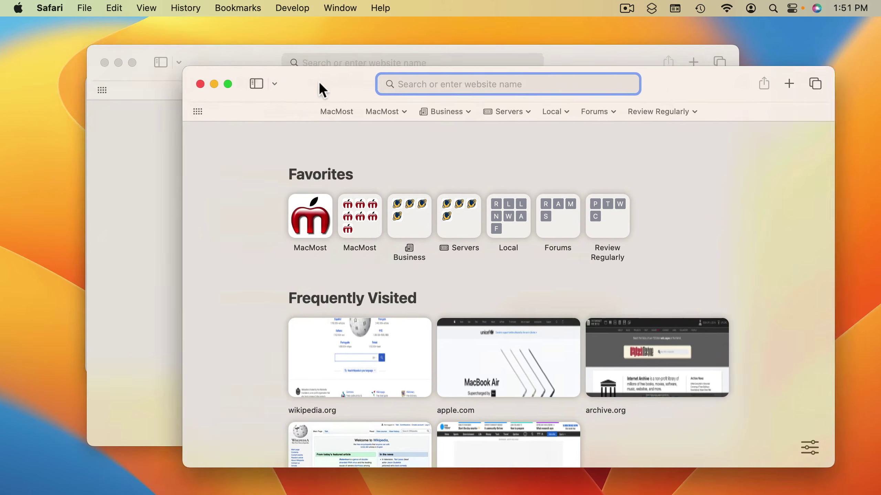
pyautogui.moveTo(320, 83); pyautogui.dragTo(267, 90)
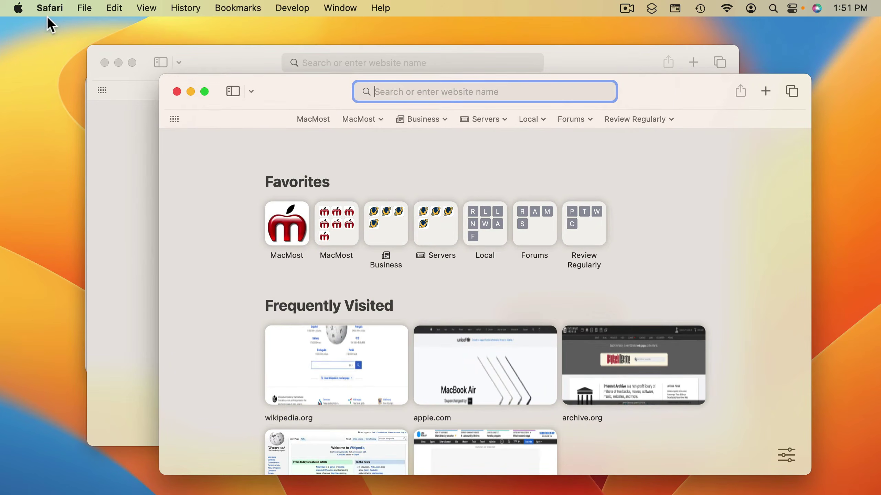
# Close both Safari windows and open a fresh one while Safari keeps running.
pyautogui.click(177, 91)
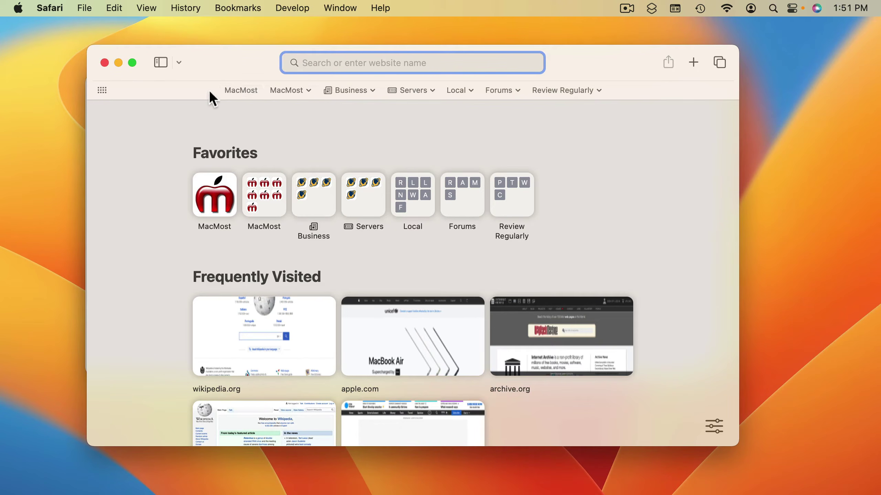
pyautogui.click(103, 63)
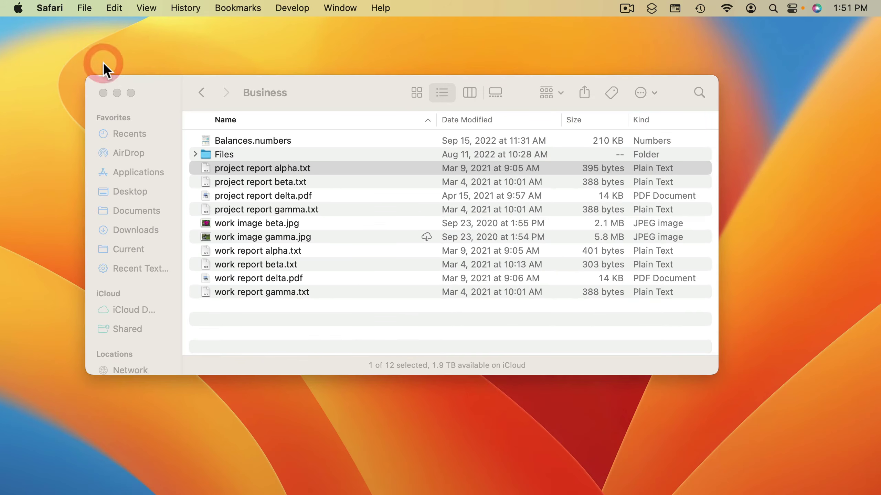
pyautogui.click(83, 9)
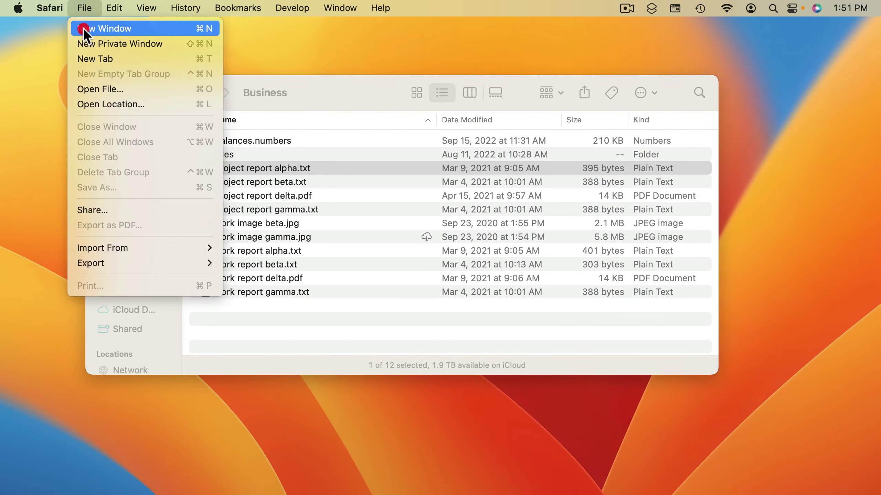
pyautogui.click(86, 31)
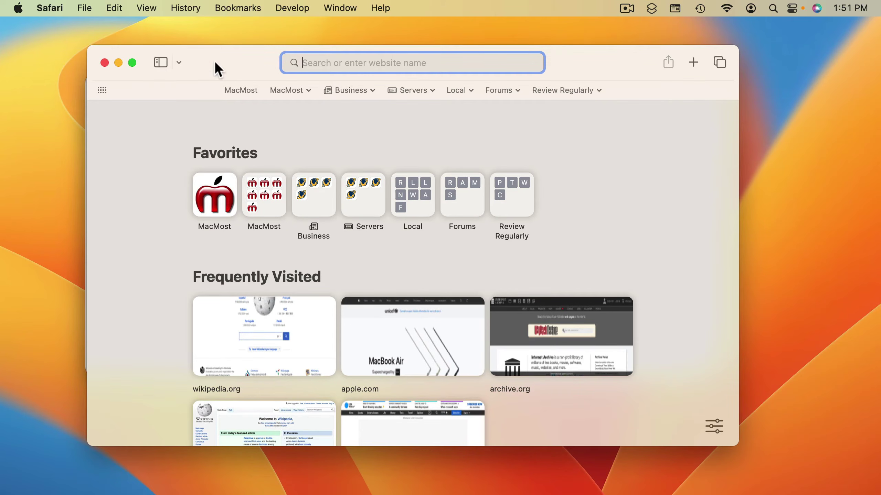
# Switch the Safari window to full screen and return it to its regular size.
pyautogui.moveTo(133, 64)
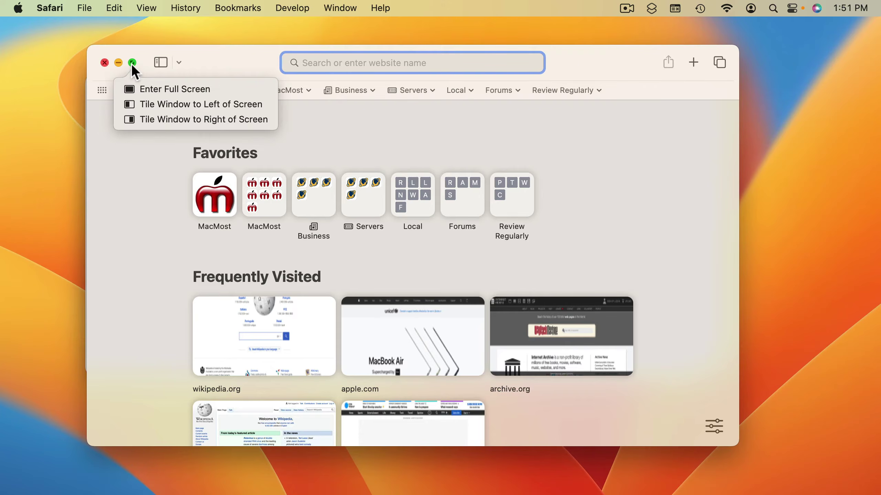
pyautogui.click(132, 63)
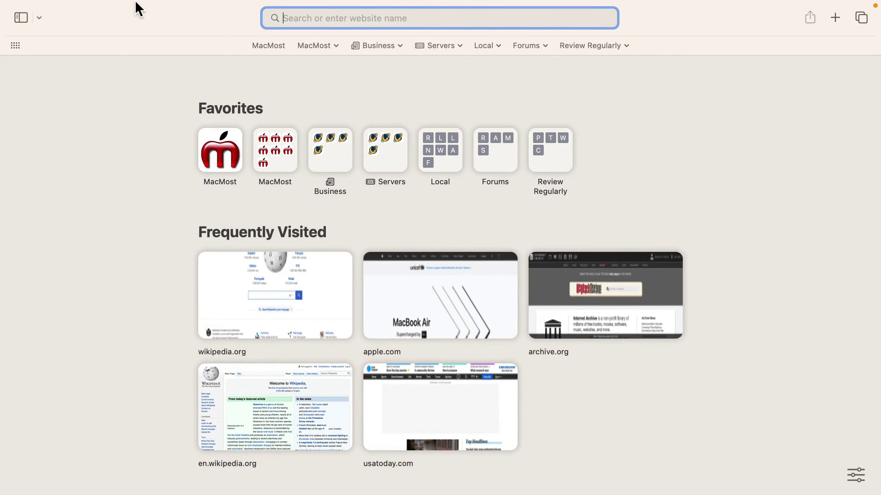
pyautogui.moveTo(138, 3)
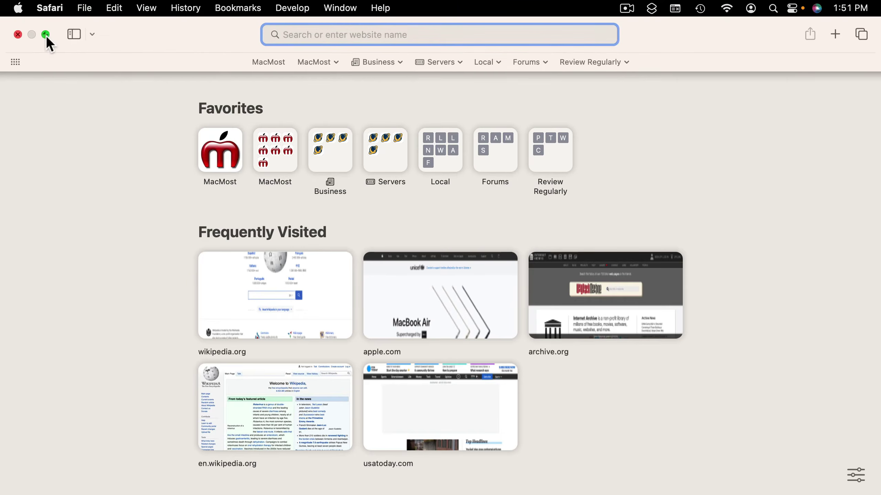
pyautogui.click(46, 35)
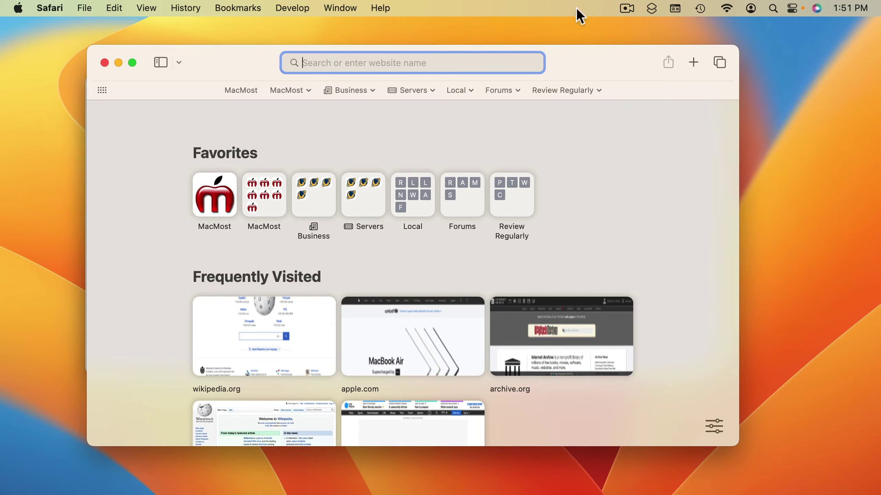
# Resize the Safari window from two opposite corners and reposition it away from the screen edges.
pyautogui.moveTo(88, 51); pyautogui.dragTo(1, 11)
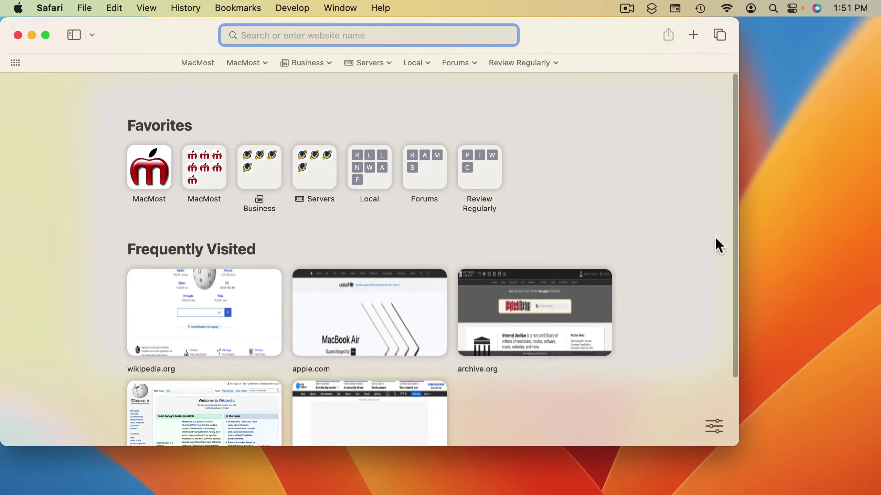
pyautogui.moveTo(737, 445); pyautogui.dragTo(542, 346)
pyautogui.moveTo(116, 33); pyautogui.dragTo(176, 66)
# Zoom the Safari window to fill the desktop without entering full screen.
pyautogui.moveTo(106, 68)
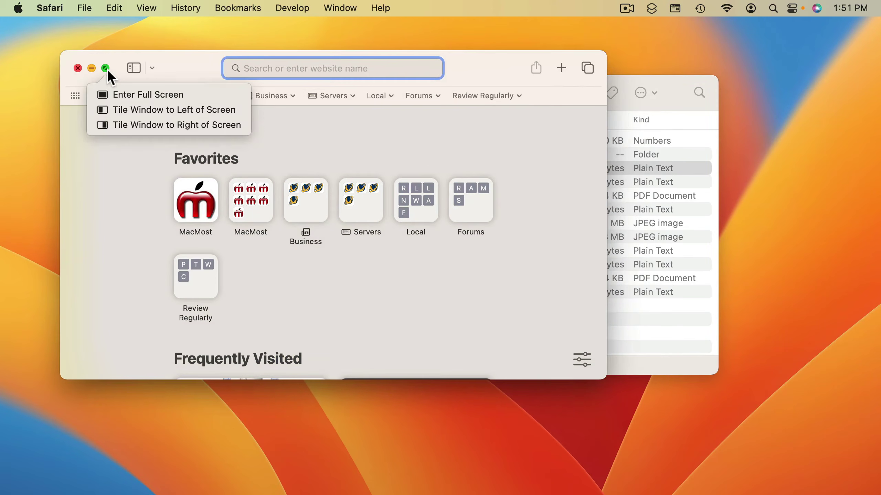
pyautogui.press('alt')
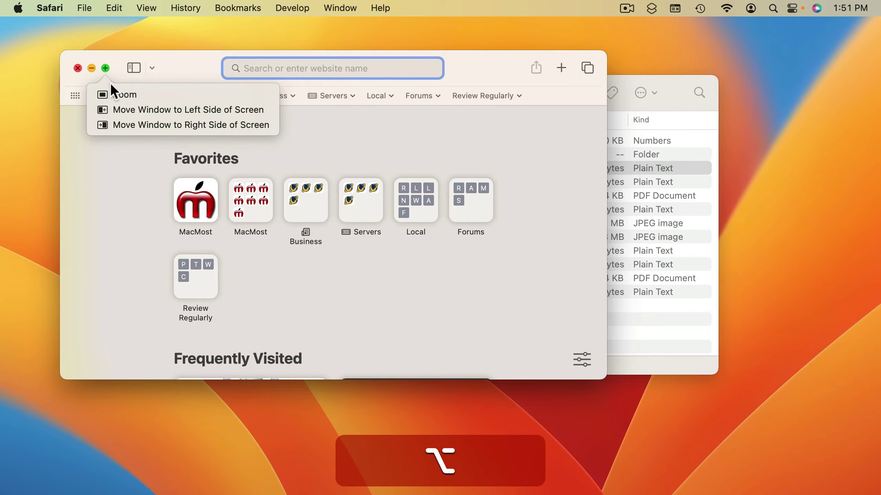
pyautogui.click(114, 93)
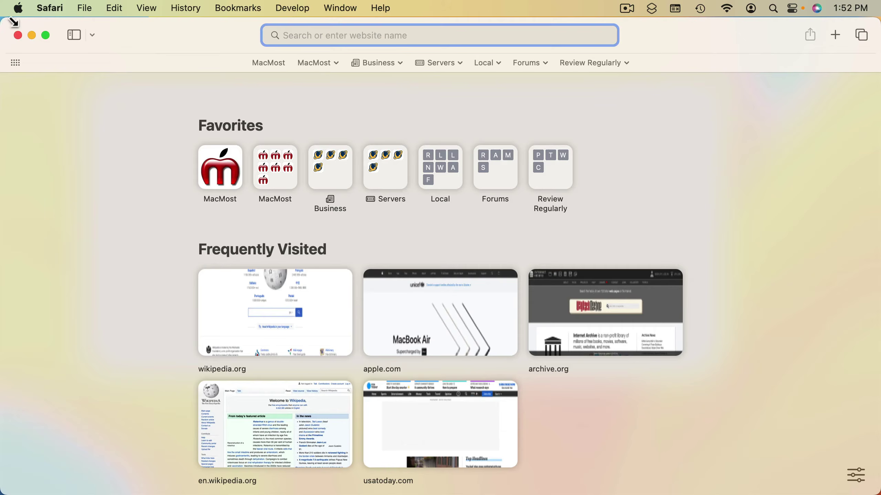
# Shrink the Safari window from its upper-left corner, extend the lower-right corner to the screen edges and pull that corner back in.
pyautogui.moveTo(10, 18); pyautogui.dragTo(180, 43)
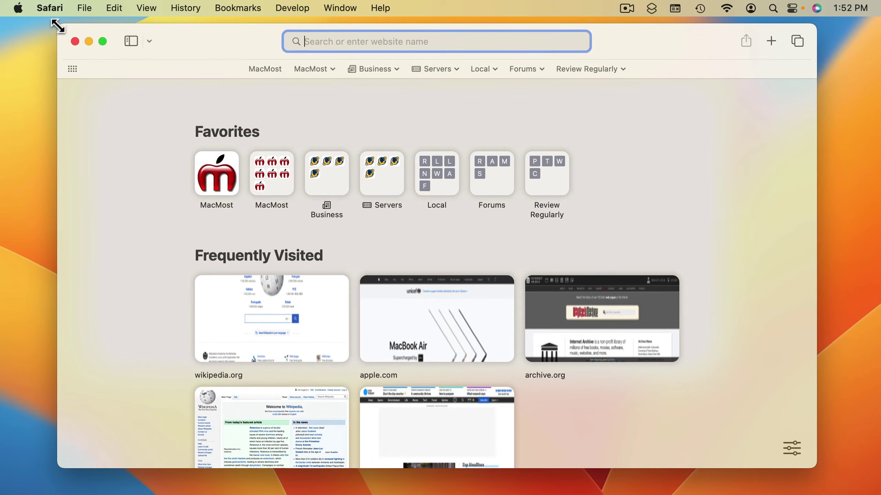
pyautogui.moveTo(57, 26); pyautogui.dragTo(92, 58)
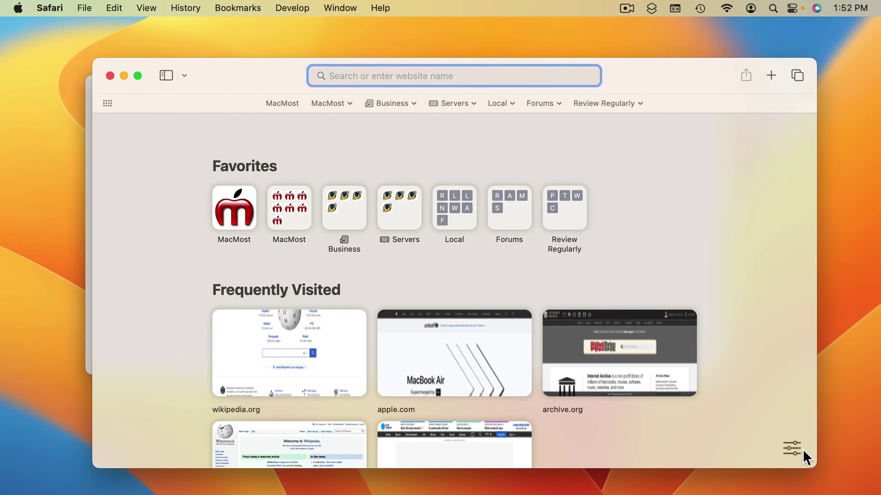
pyautogui.doubleClick(813, 465)
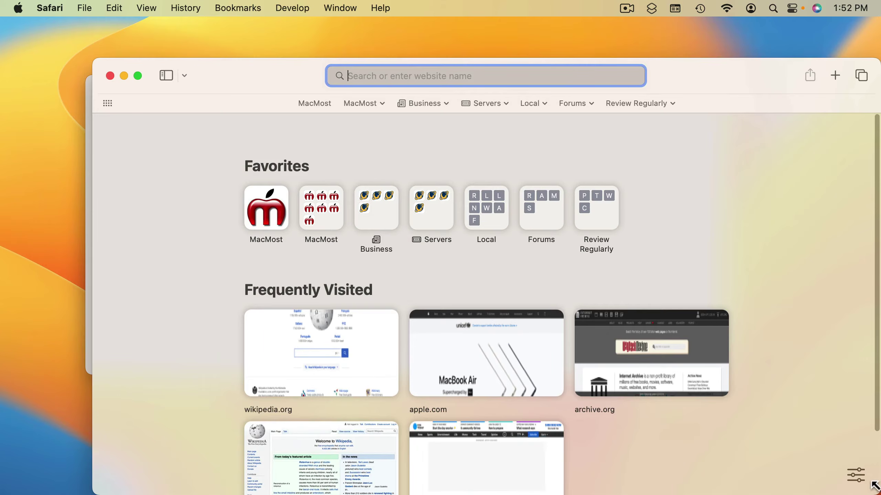
pyautogui.moveTo(877, 492); pyautogui.dragTo(715, 424)
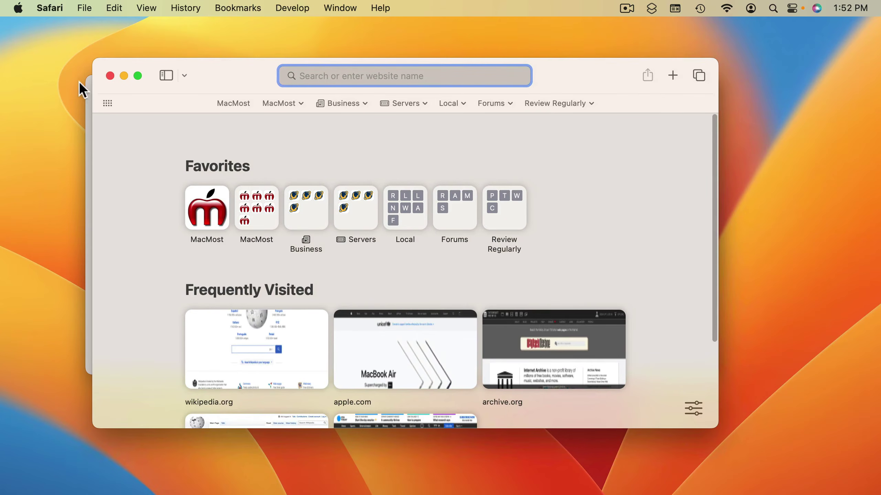
# Expand the Safari window from a corner to fill the desktop, shrink and reposition it, and repeat the expansion from another corner.
pyautogui.press('alt')
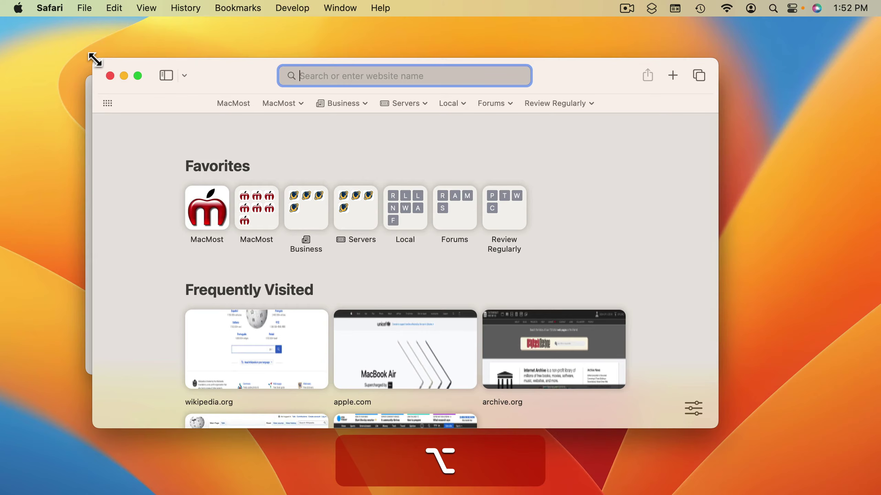
pyautogui.keyDown('alt'); pyautogui.doubleClick(95, 60); pyautogui.keyUp('alt')
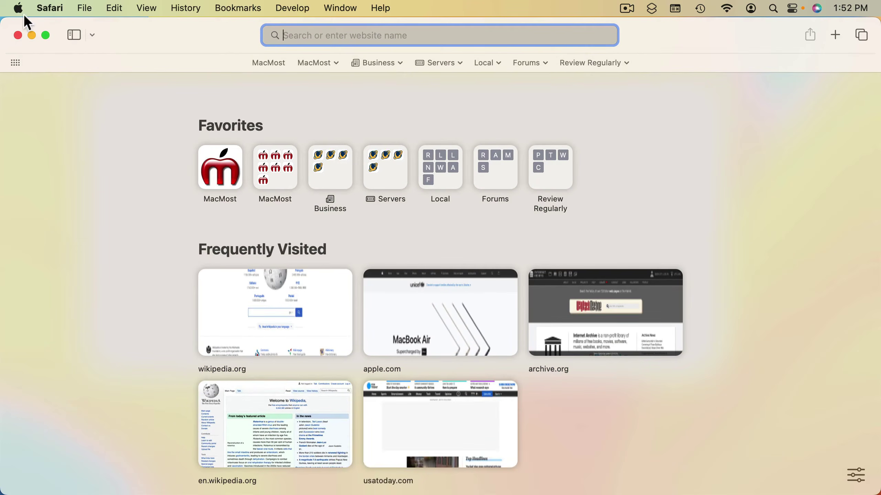
pyautogui.keyDown('alt'); pyautogui.doubleClick(9, 19); pyautogui.keyUp('alt')
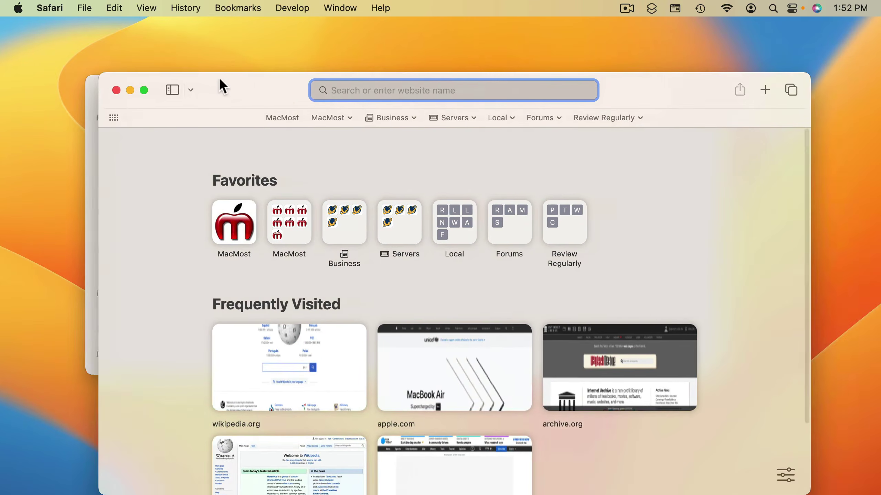
pyautogui.moveTo(220, 80); pyautogui.dragTo(204, 48)
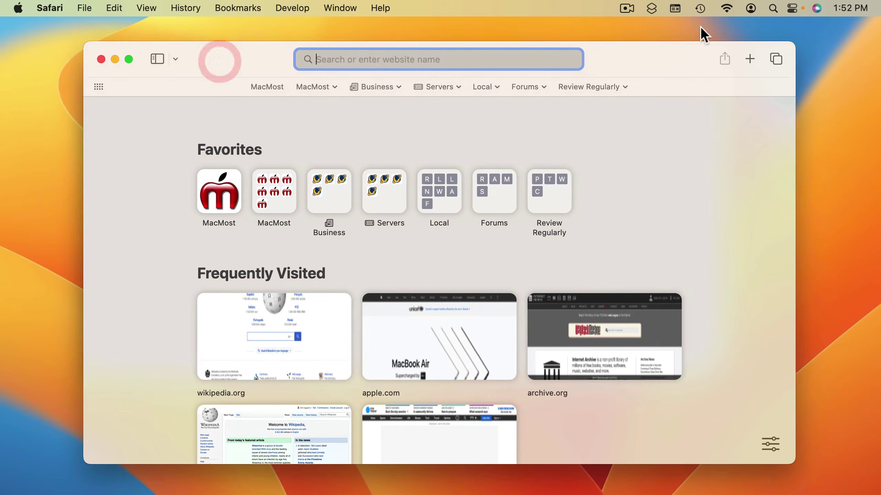
pyautogui.keyDown('alt'); pyautogui.doubleClick(794, 40); pyautogui.keyUp('alt')
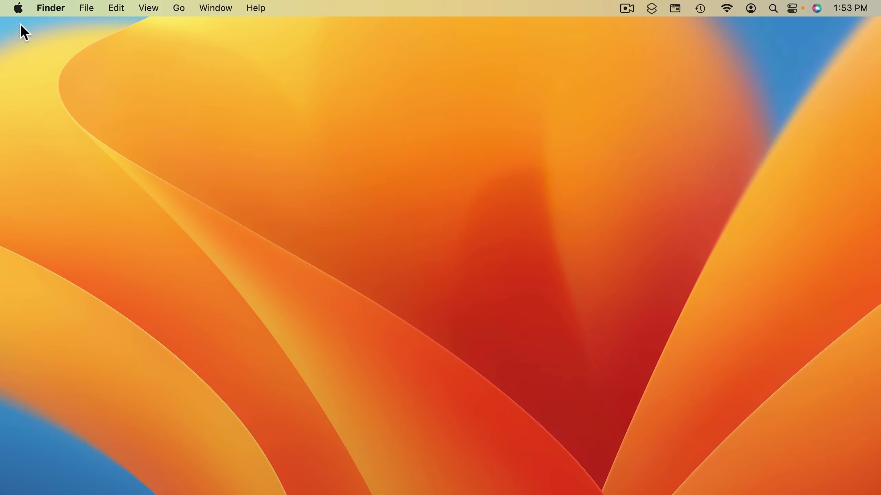
# Review the system commands for sleep, restart, shut down, locking the screen and logging out.
pyautogui.click(18, 8)
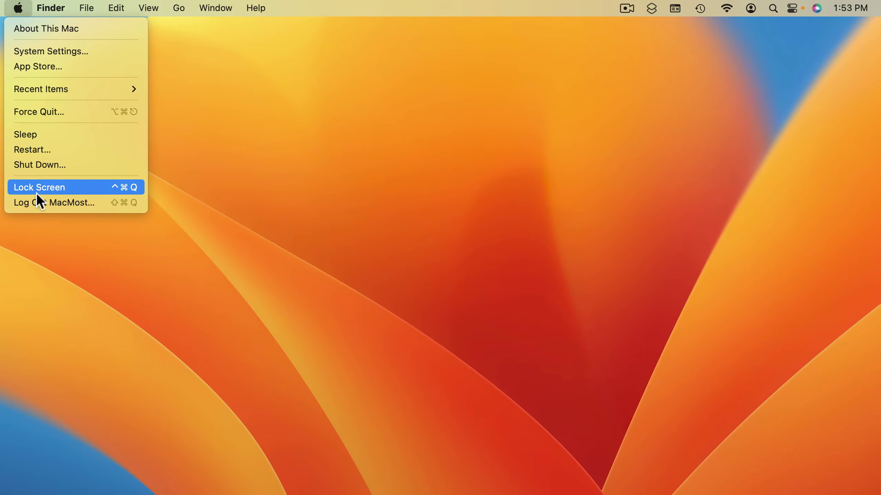
pyautogui.click(14, 7)
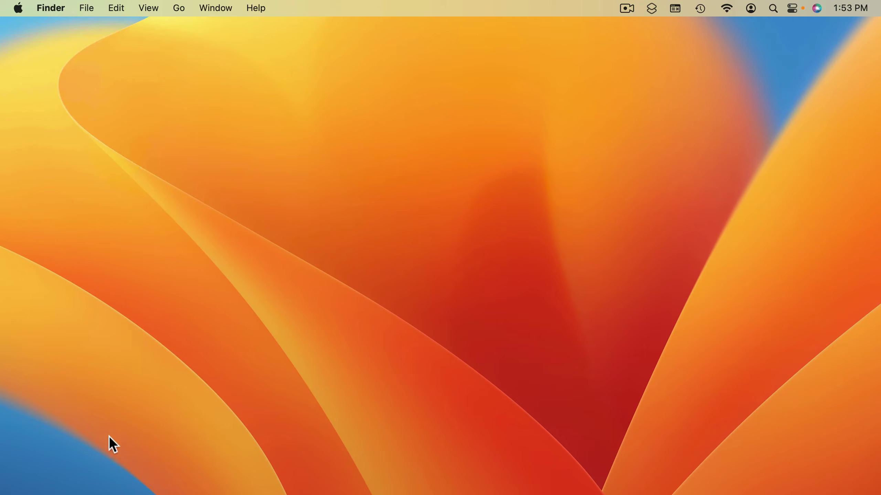
# Turn off automatic hiding of the Dock in the Desktop & Dock system settings and close System Settings.
pyautogui.moveTo(137, 494)
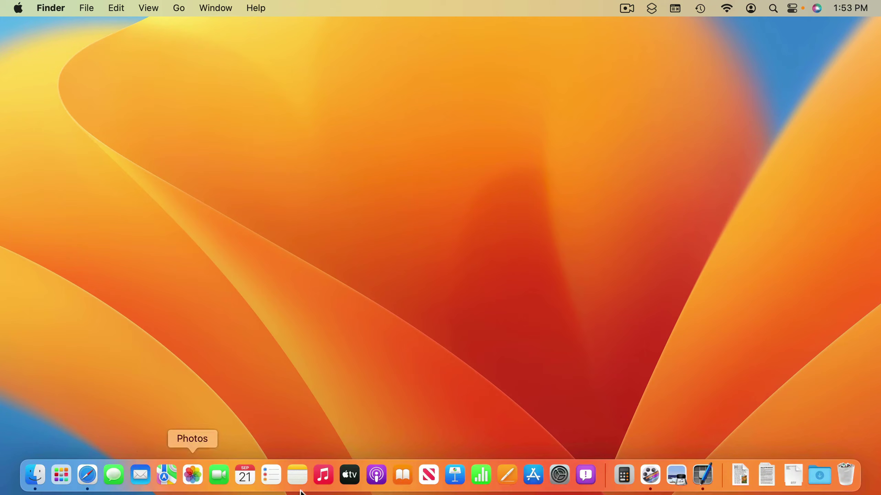
pyautogui.click(16, 5)
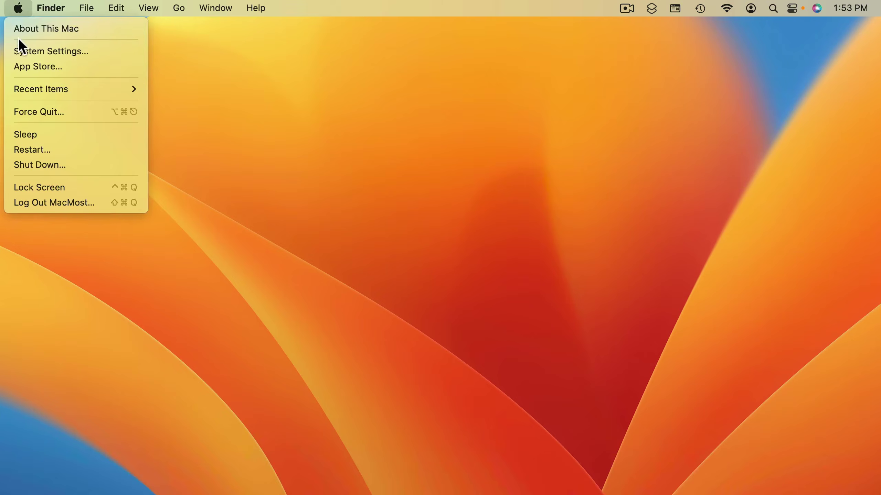
pyautogui.click(23, 46)
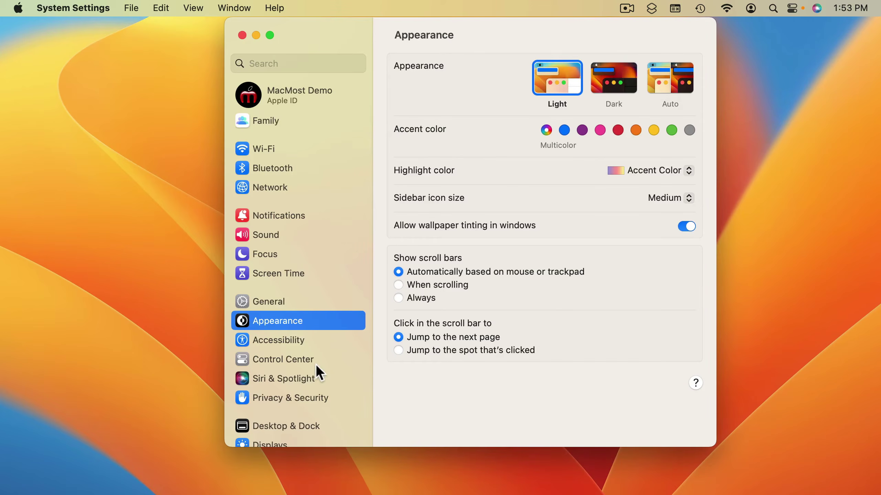
pyautogui.click(264, 426)
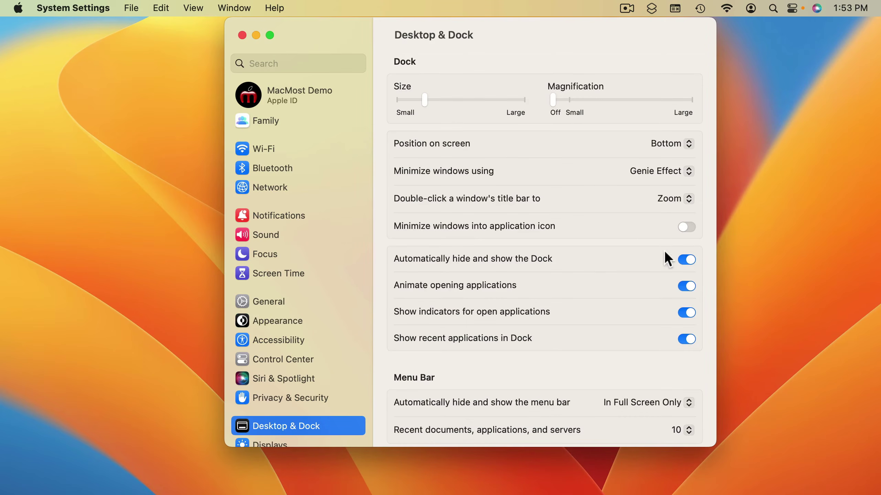
pyautogui.click(690, 260)
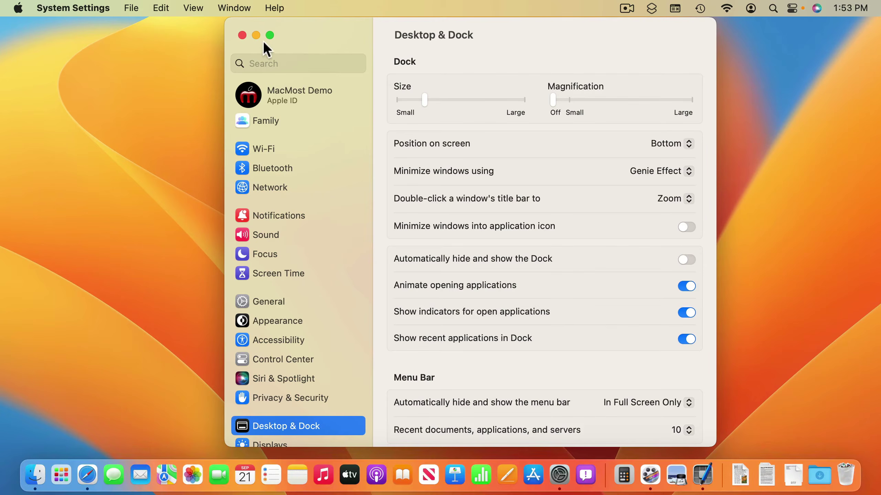
pyautogui.click(242, 36)
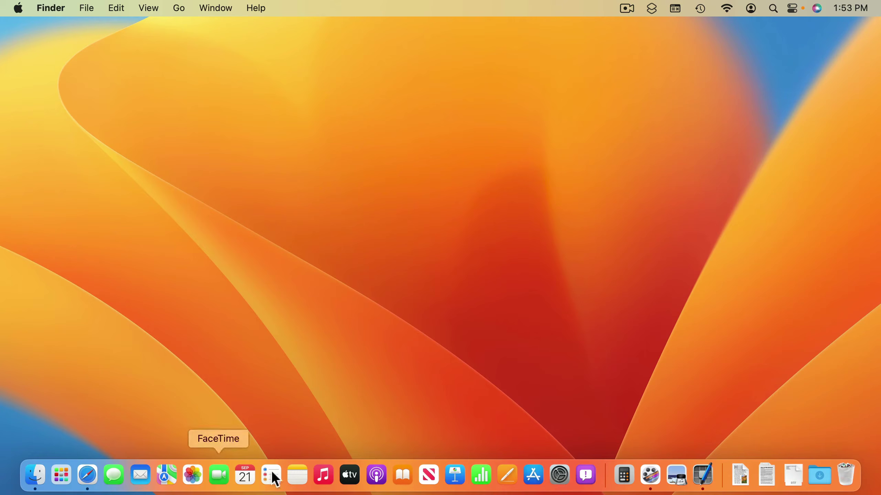
# View the installed applications in Launchpad and return to the desktop.
pyautogui.click(62, 482)
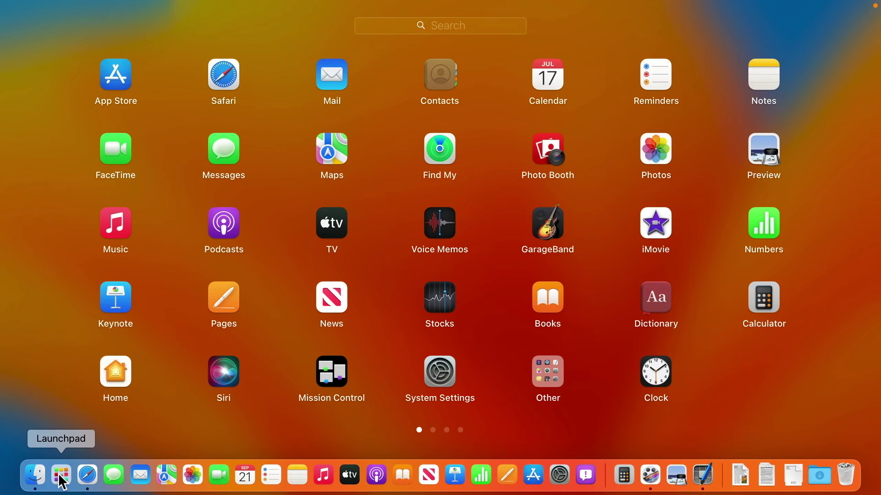
pyautogui.click(61, 481)
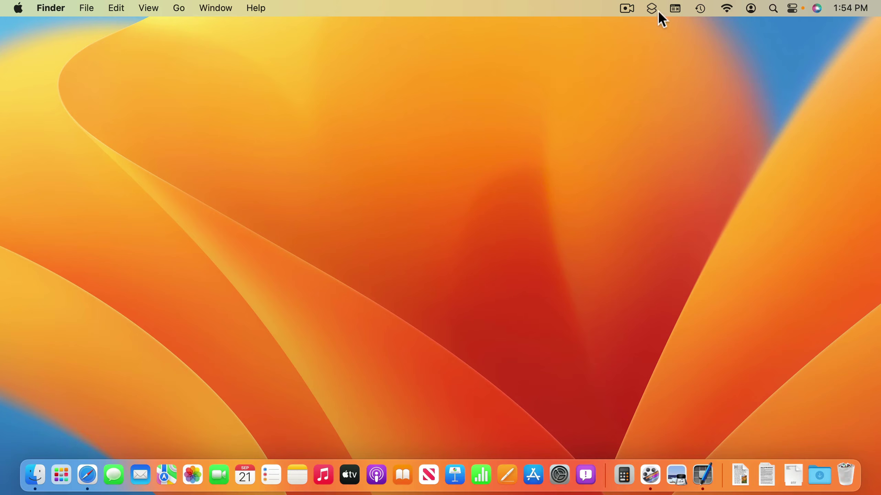
# Check the Wi-Fi status options and open Control Center.
pyautogui.click(726, 8)
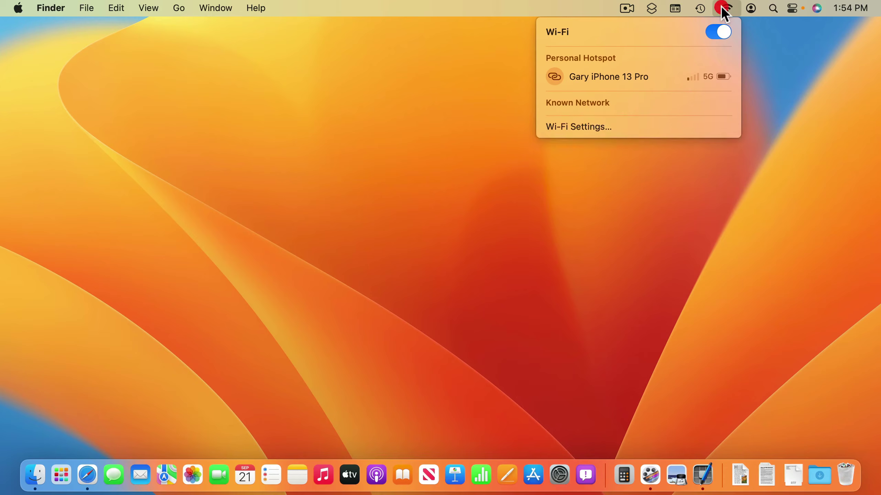
pyautogui.click(726, 9)
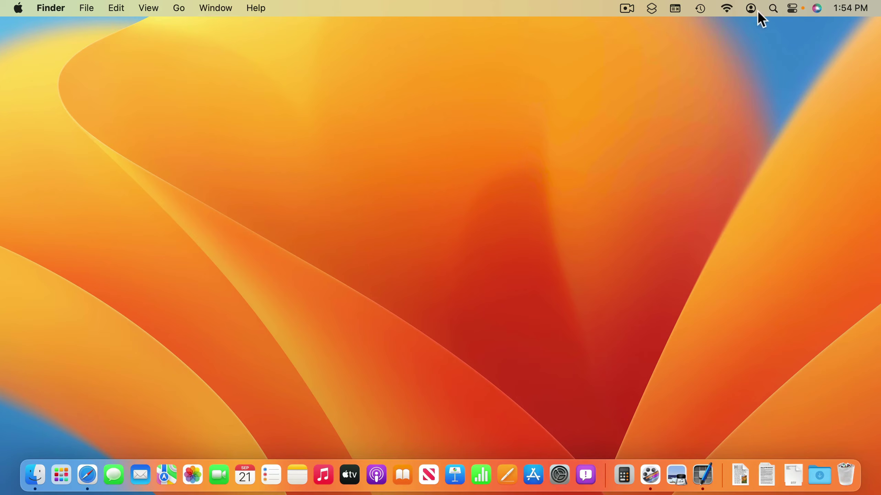
pyautogui.click(795, 9)
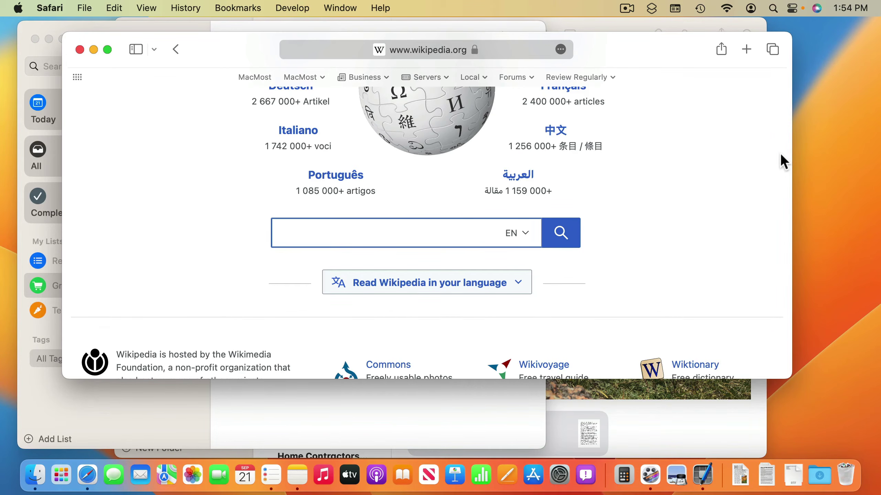
# Cycle through the running apps in the app switcher, bring Notes to the front and switch apps once more.
pyautogui.press('super+Tab')
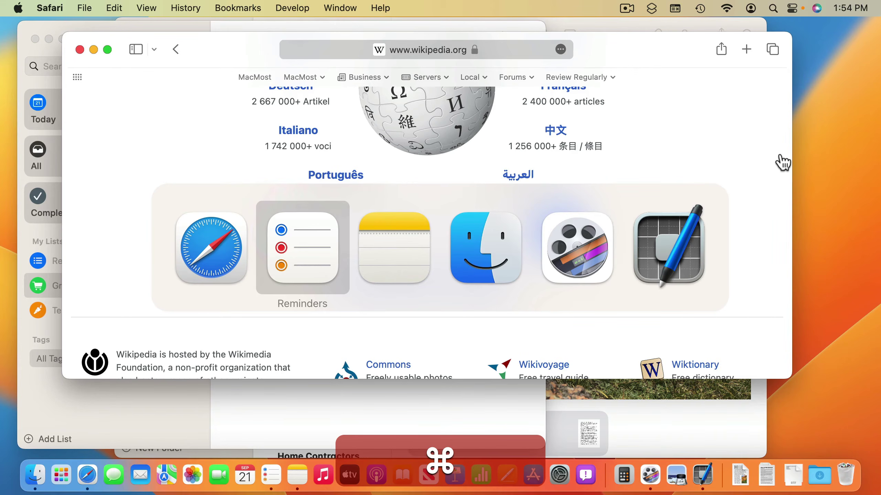
pyautogui.press('super+Tab')
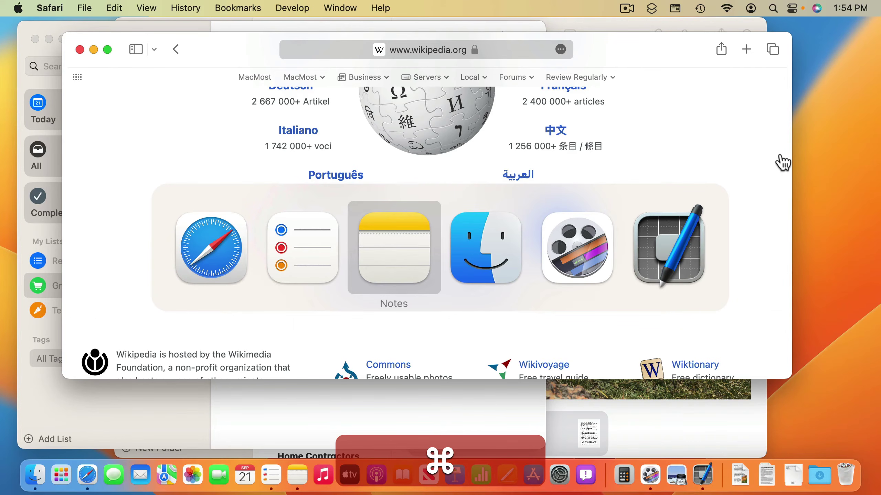
pyautogui.press('super+Tab')
pyautogui.press('super+Tab')
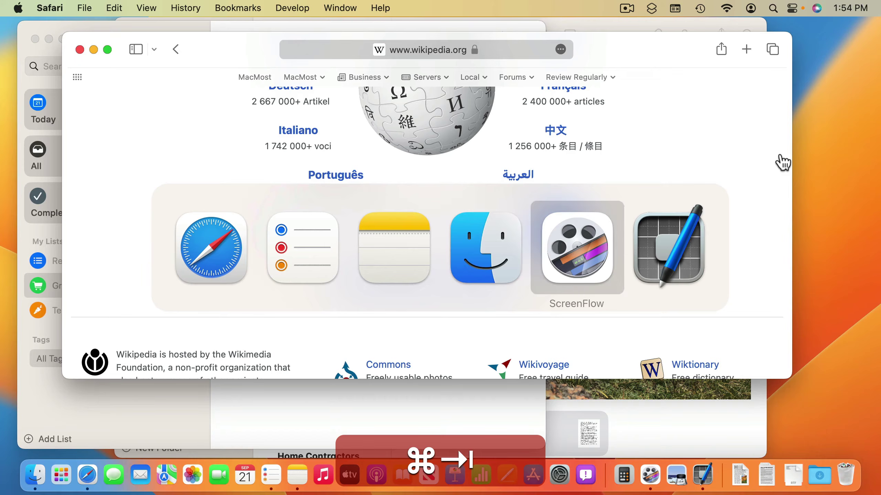
pyautogui.press('super+Tab')
pyautogui.press('super+Tab')
pyautogui.press('super+Tab')
pyautogui.press('super+Tab')
pyautogui.press('super+Tab')
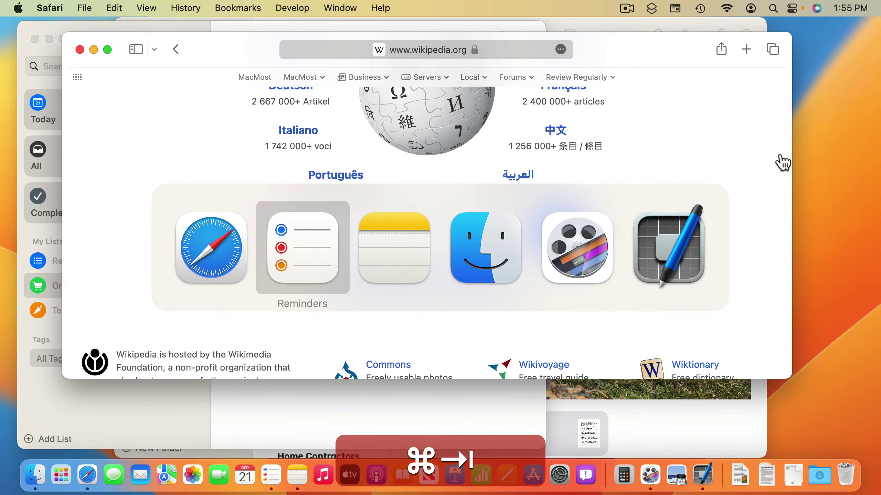
pyautogui.press('super+Tab')
pyautogui.press('super+Tab')
pyautogui.press('super+Tab')
pyautogui.press('super+Tab')
pyautogui.press('super+Tab')
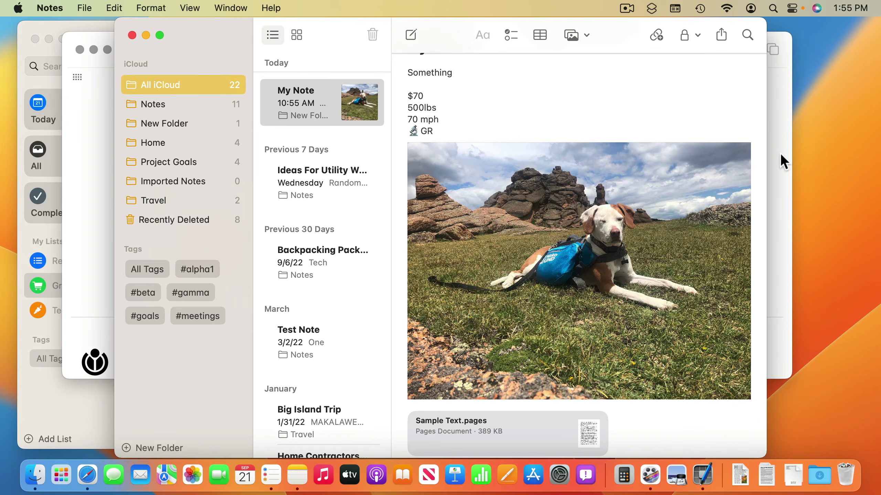
pyautogui.press('super+Tab')
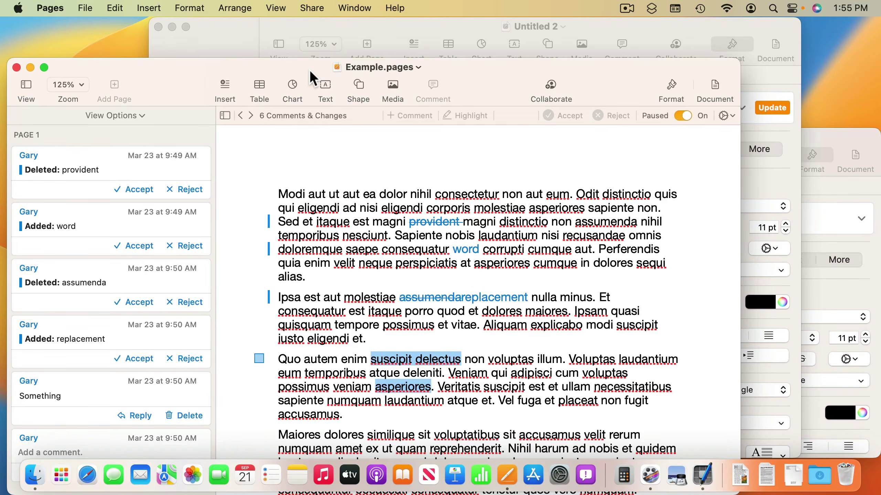
# Cycle through the open Pages windows until the Untitled 2 document with the landscape photo is in front.
pyautogui.press('super+grave')
pyautogui.press('super+grave')
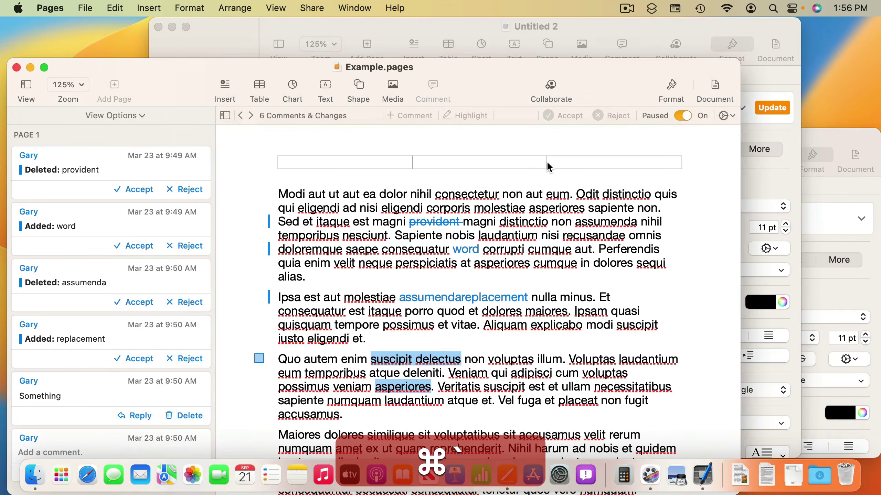
pyautogui.press('super+grave')
pyautogui.press('super+grave')
pyautogui.press('super+grave')
pyautogui.press('super+grave')
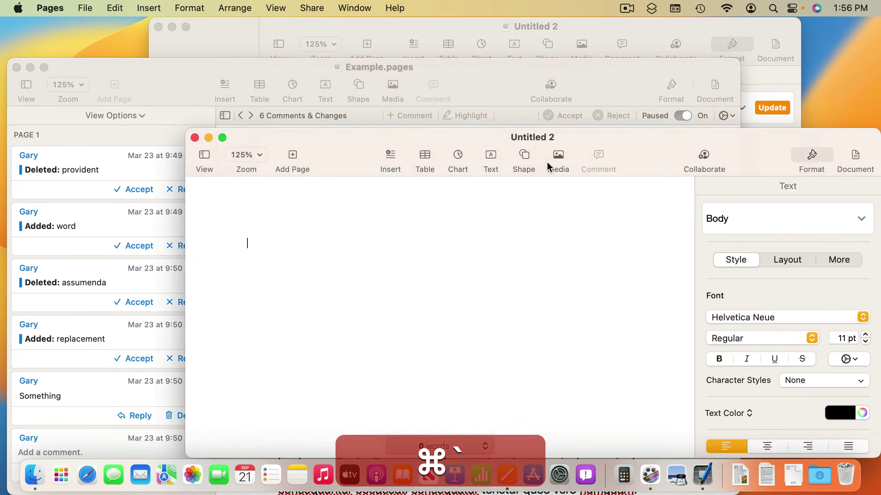
pyautogui.press('super+grave')
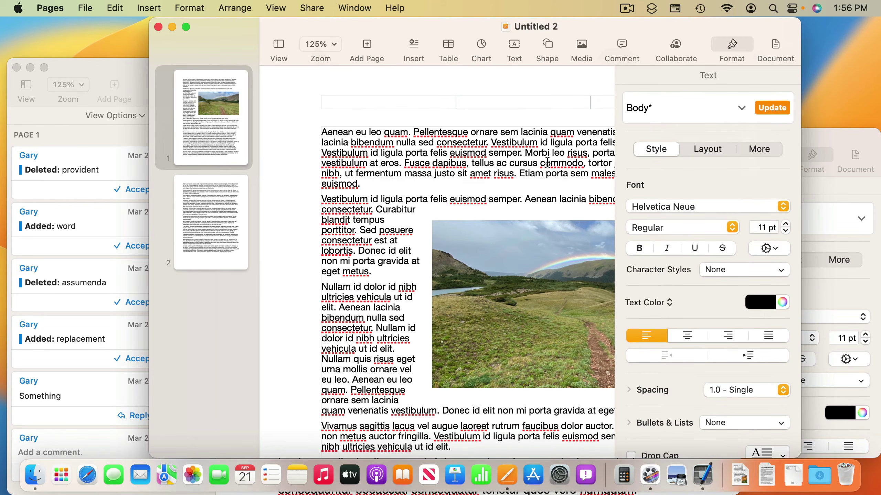
# Display all Pages windows side by side and choose the Untitled 2 document containing the landscape photo.
pyautogui.hotkey('ctrl', 'Down')
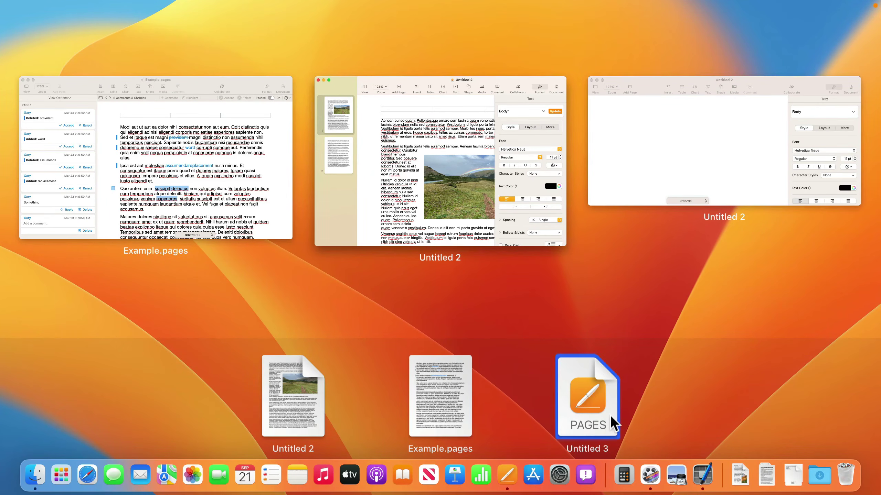
pyautogui.click(394, 118)
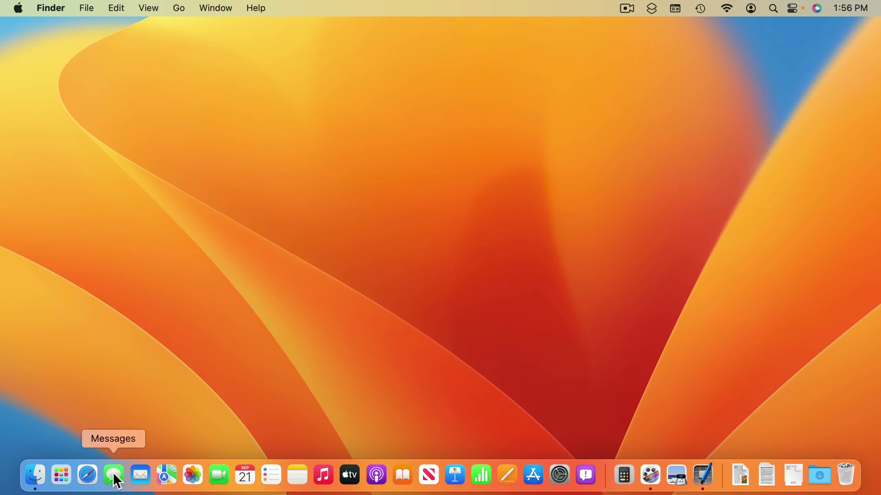
pyautogui.click(137, 471)
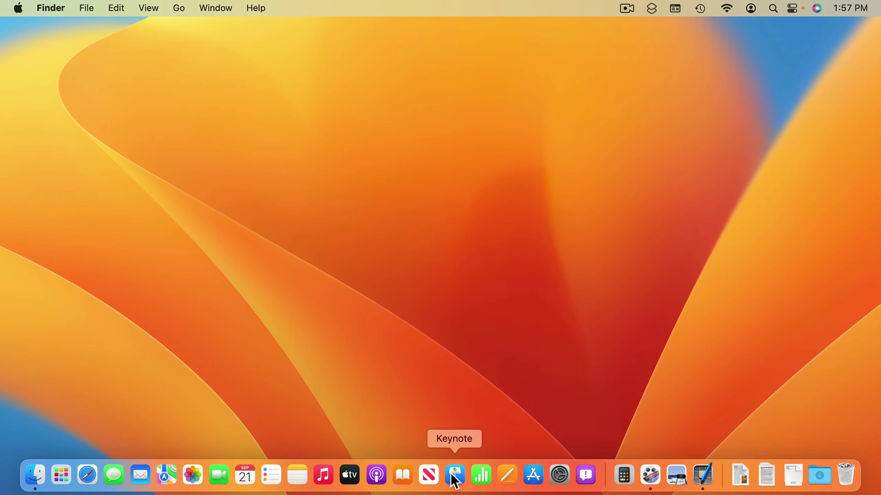
# Switch to the App Store, search for "microsoft" and look through the Mac app results.
pyautogui.click(534, 475)
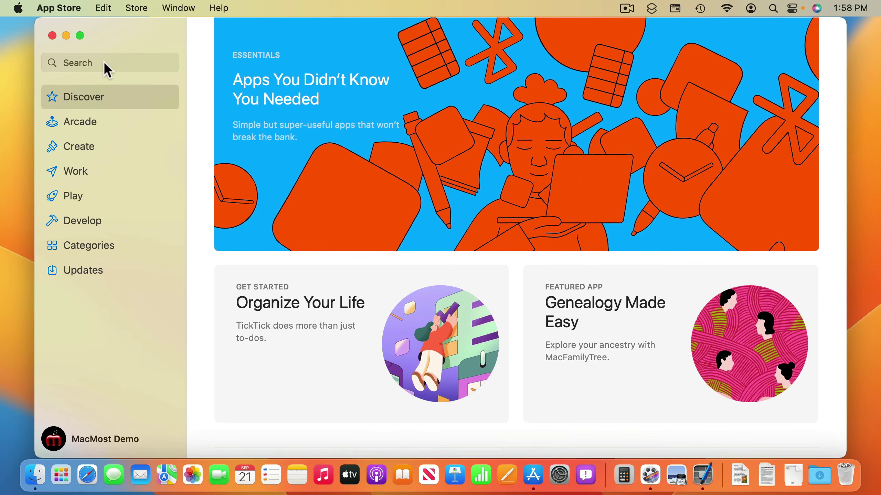
pyautogui.click(103, 61)
pyautogui.write('mic')
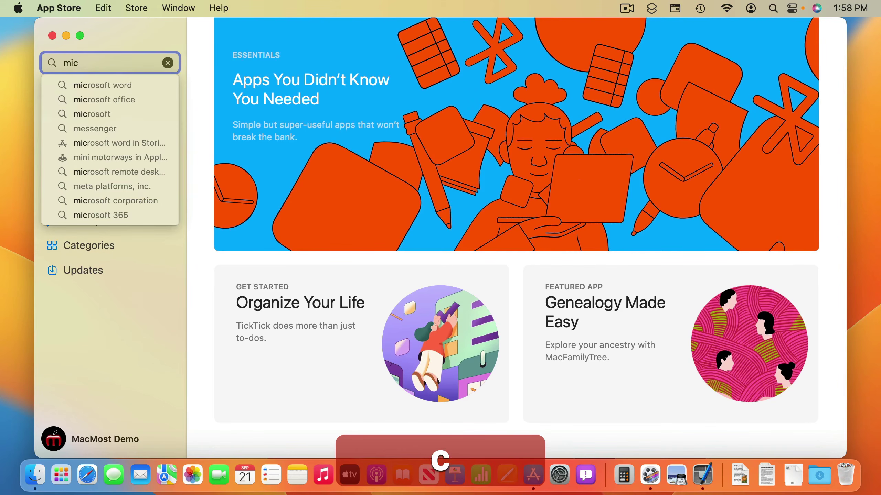
pyautogui.write('rosoft')
pyautogui.press('Return')
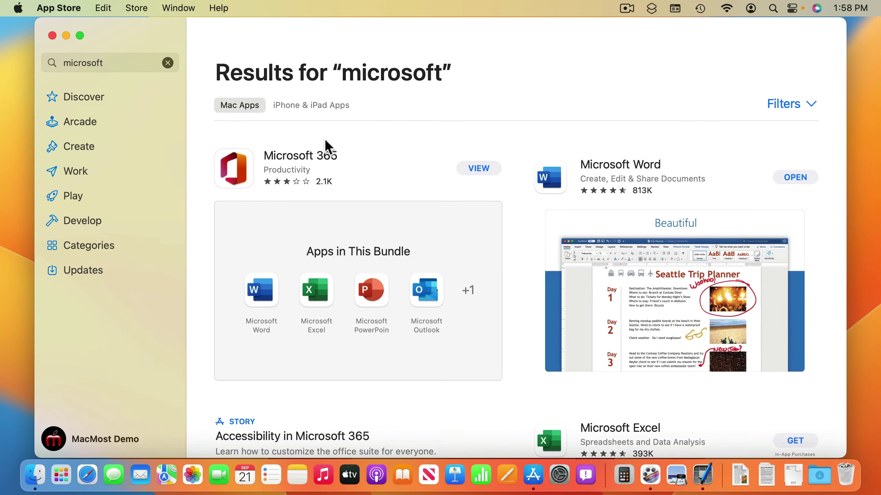
pyautogui.scroll(-5, 570, 288)
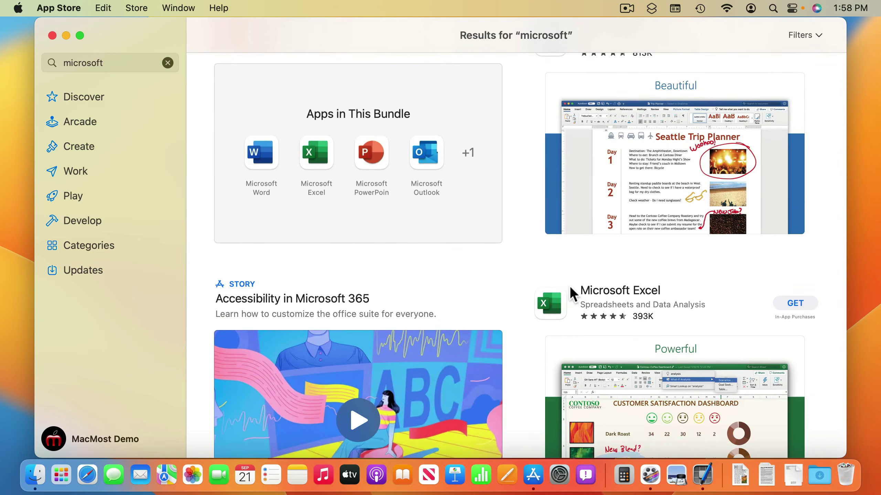
pyautogui.scroll(-10, 570, 289)
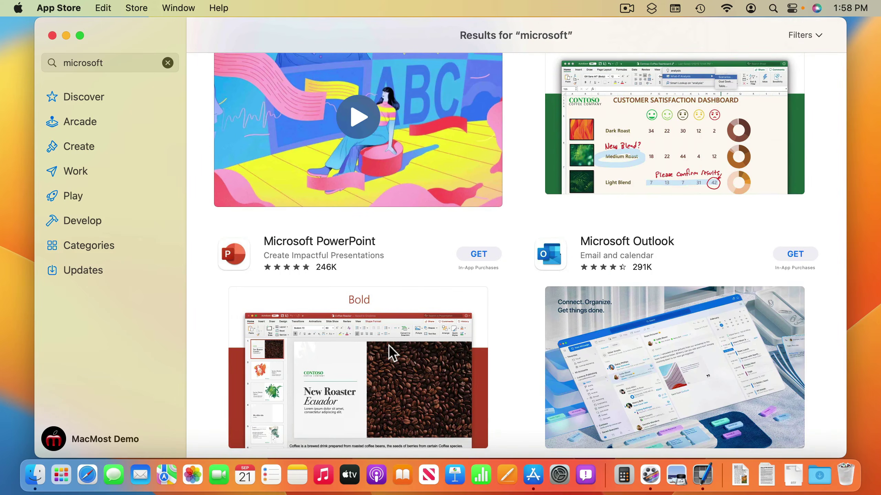
pyautogui.scroll(-11, 593, 328)
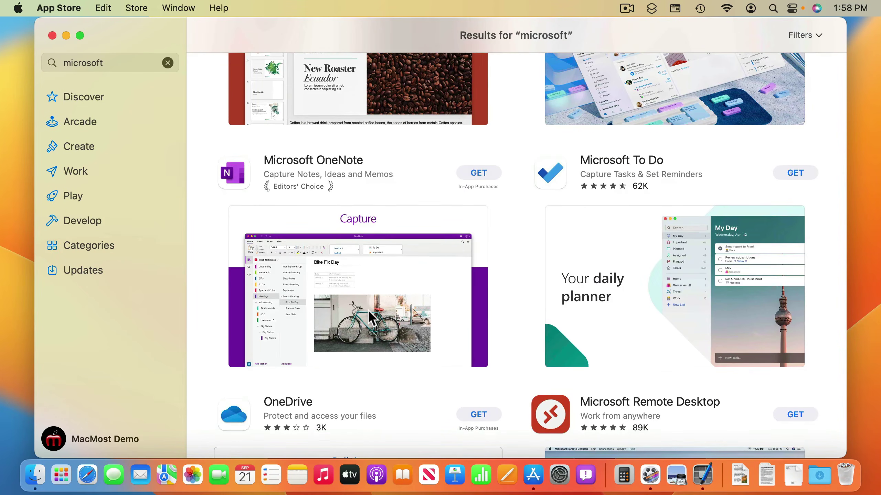
pyautogui.scroll(-4, 368, 309)
pyautogui.scroll(18, 367, 310)
pyautogui.scroll(8, 367, 310)
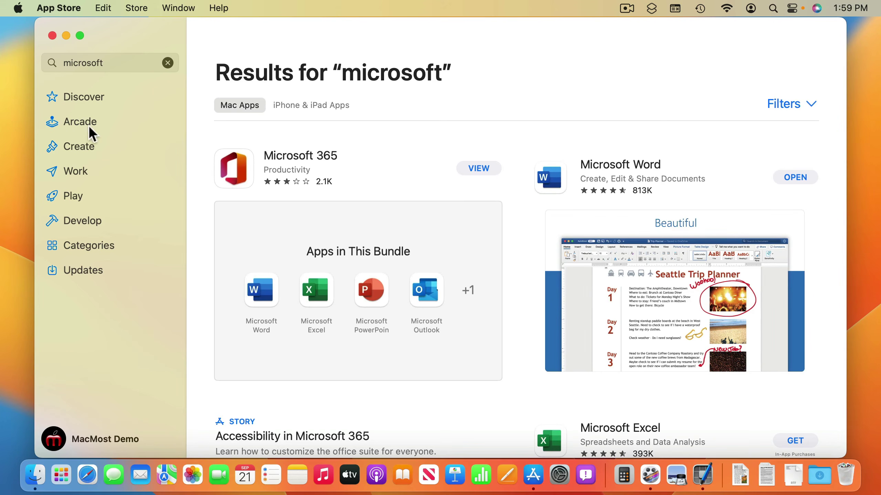
# Open the Discover section and browse its recommended apps and developer stories.
pyautogui.click(84, 97)
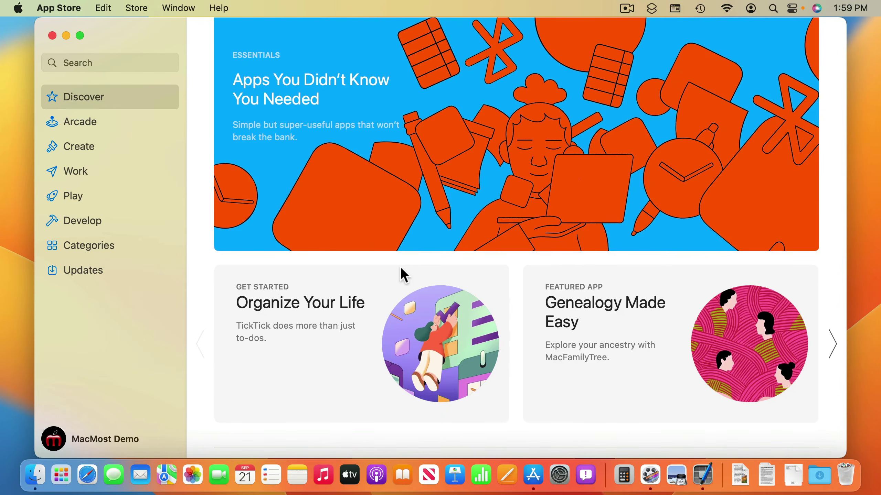
pyautogui.scroll(-5, 400, 266)
pyautogui.scroll(-20, 400, 266)
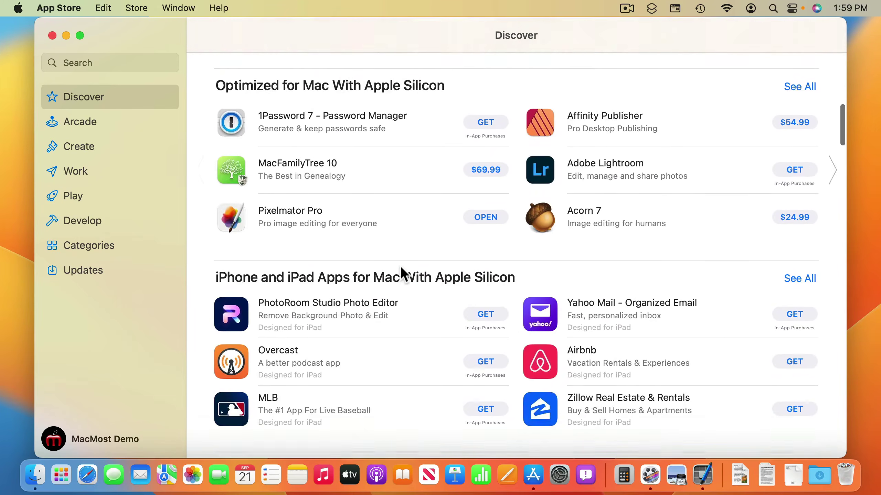
pyautogui.scroll(-10, 400, 266)
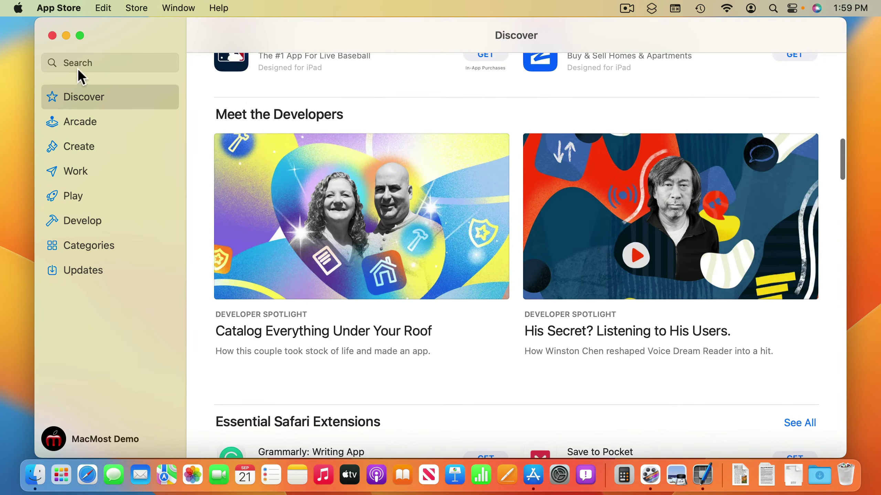
# Search the App Store for "image editor" and look through the Mac app results.
pyautogui.click(76, 63)
pyautogui.write('image editor')
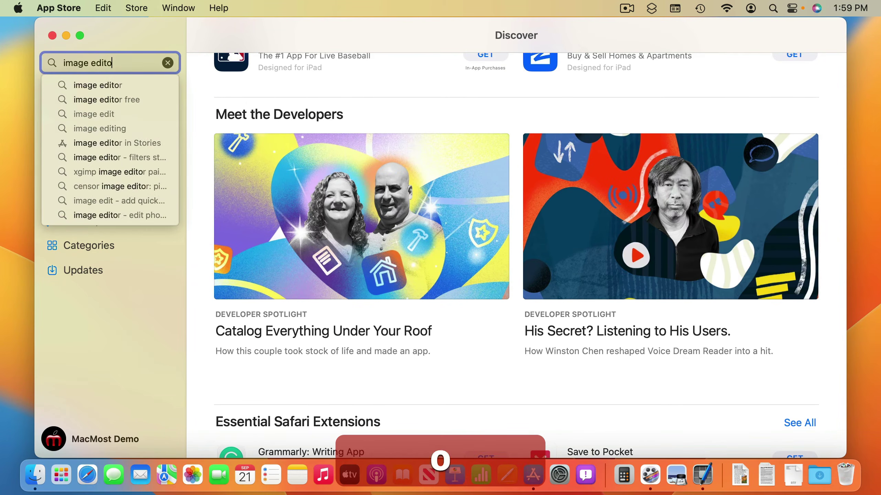
pyautogui.press('Return')
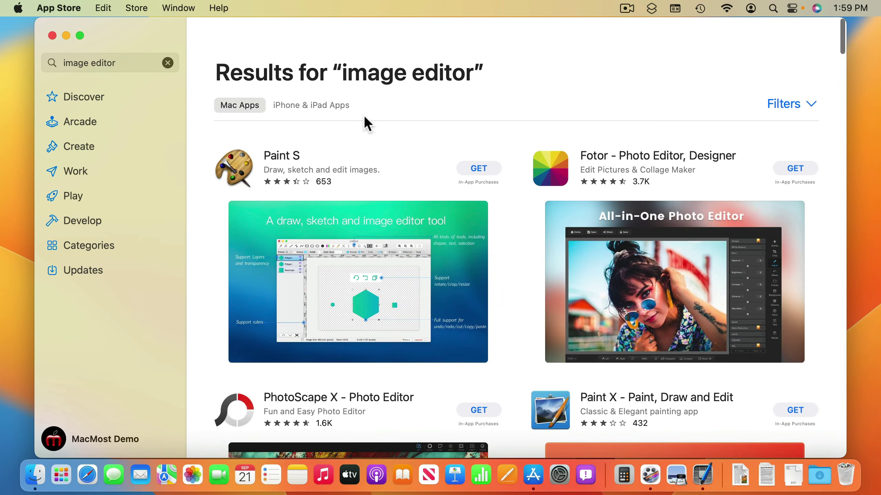
pyautogui.scroll(-15, 528, 205)
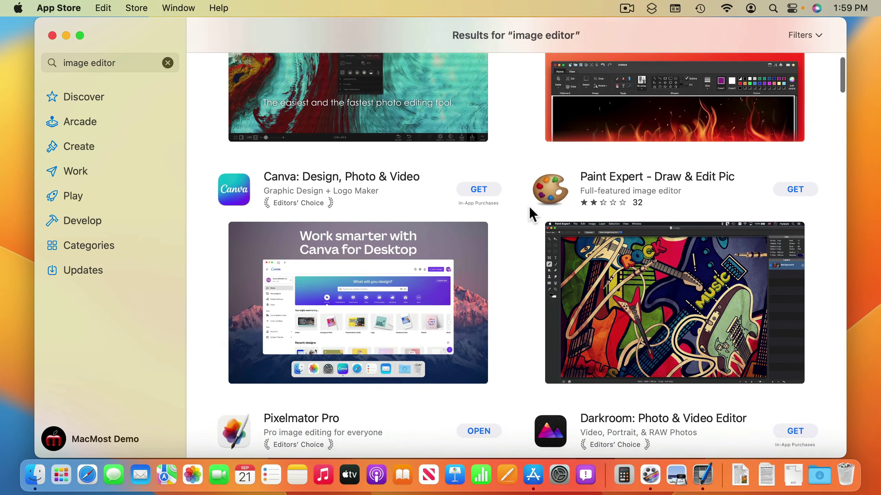
pyautogui.scroll(-8, 528, 206)
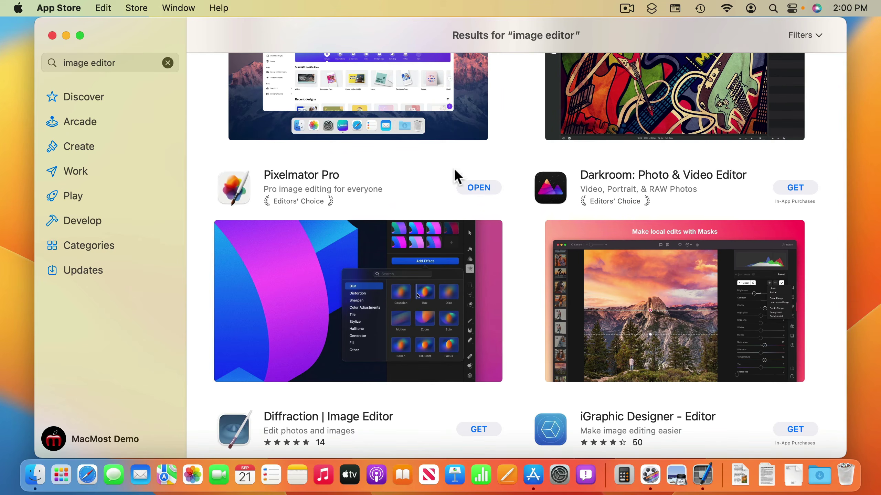
pyautogui.scroll(15, 419, 177)
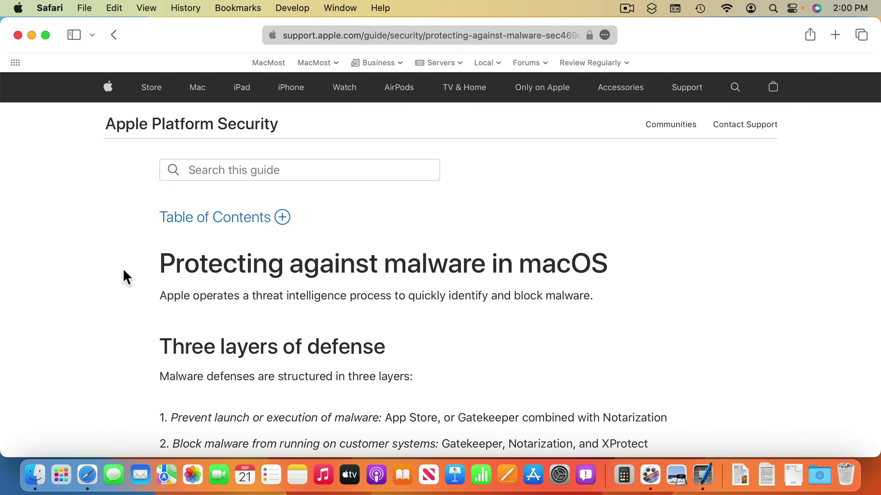
# Read through Apple's "Protecting against malware in macOS" page in Safari, including the Notarization and XProtect sections, and hide Safari.
pyautogui.scroll(-5, 124, 271)
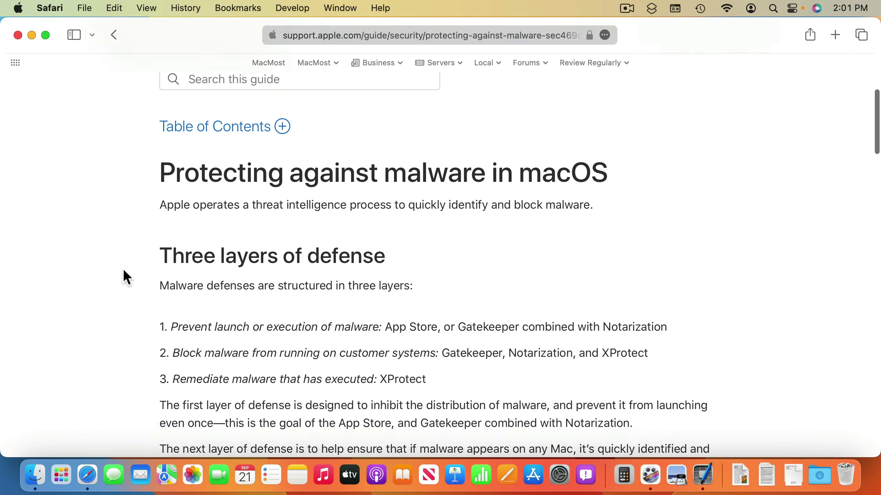
pyautogui.scroll(-3, 123, 271)
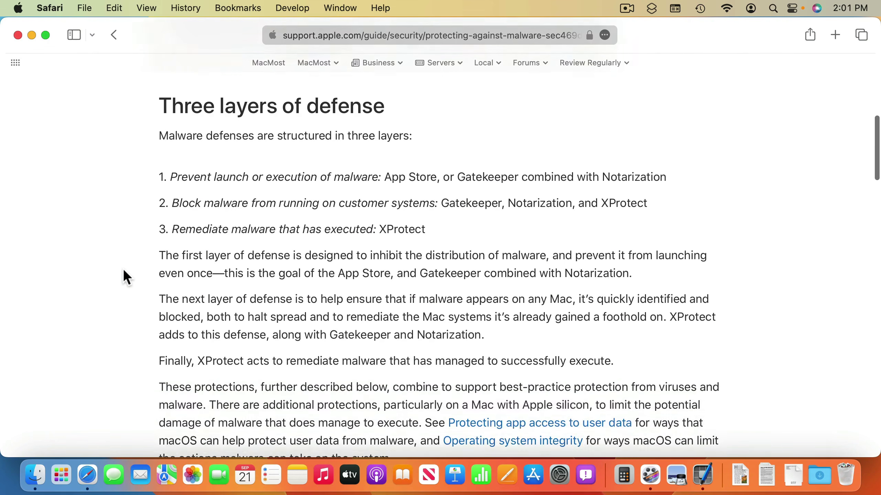
pyautogui.doubleClick(216, 309)
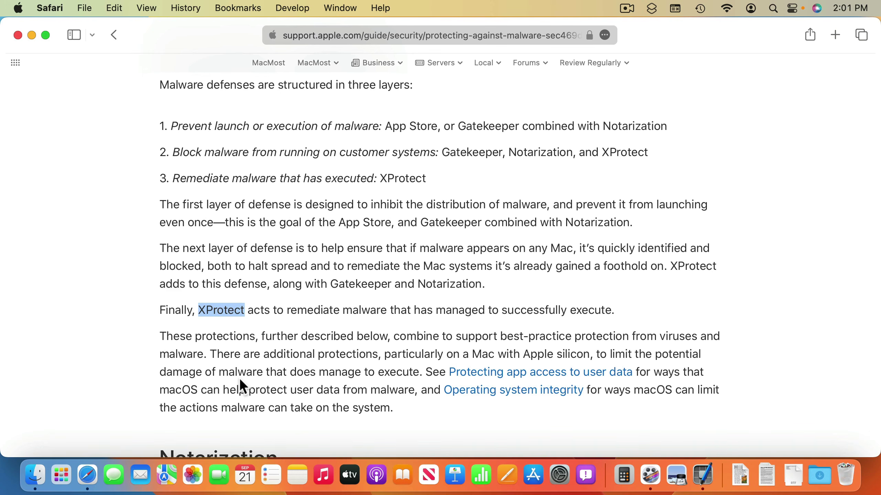
pyautogui.scroll(-10, 240, 380)
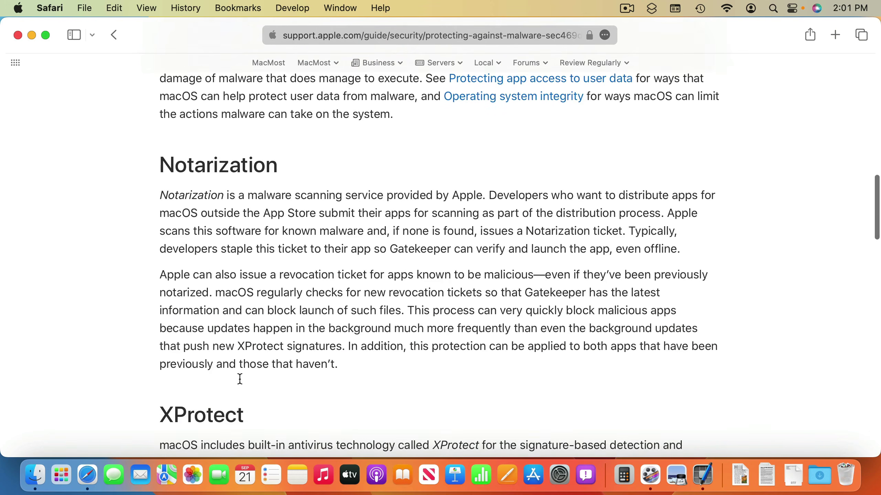
pyautogui.scroll(-12, 239, 378)
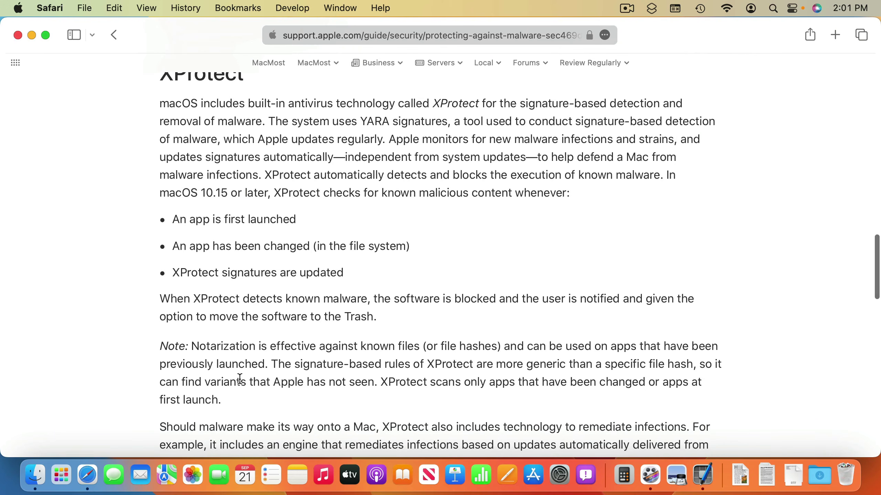
pyautogui.scroll(-15, 240, 378)
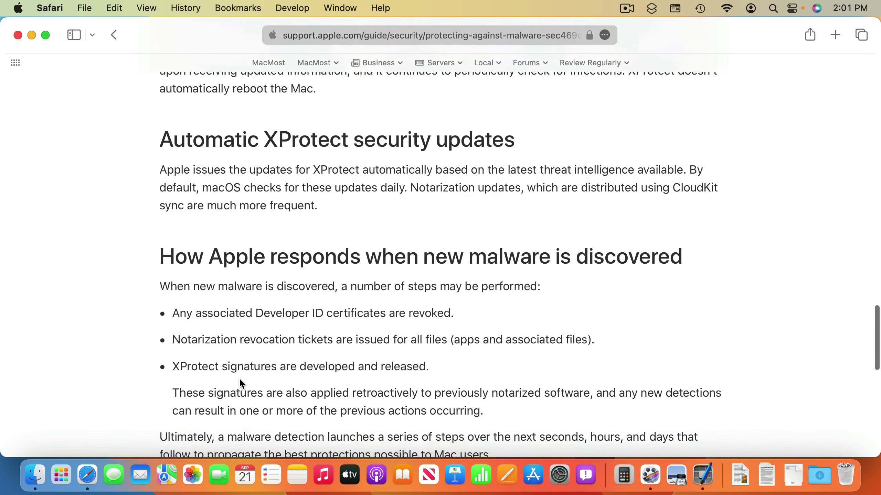
pyautogui.scroll(-12, 239, 379)
pyautogui.scroll(6, 239, 379)
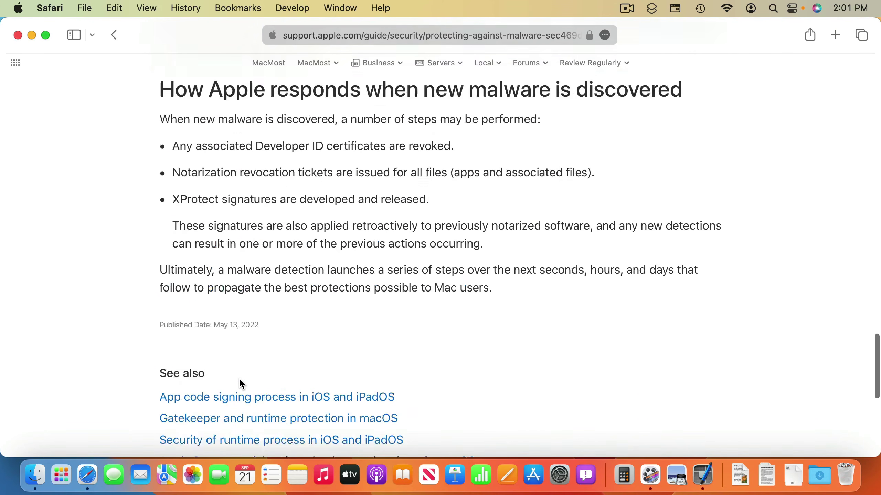
pyautogui.scroll(20, 239, 377)
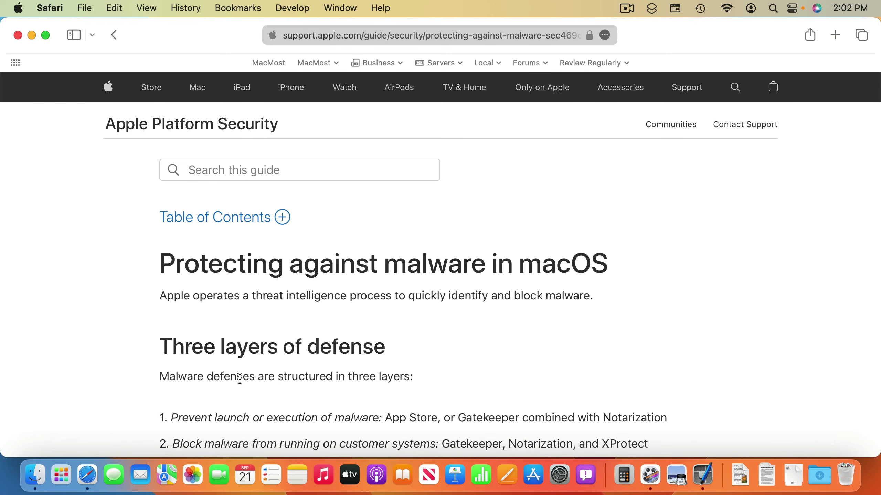
pyautogui.press('super+h')
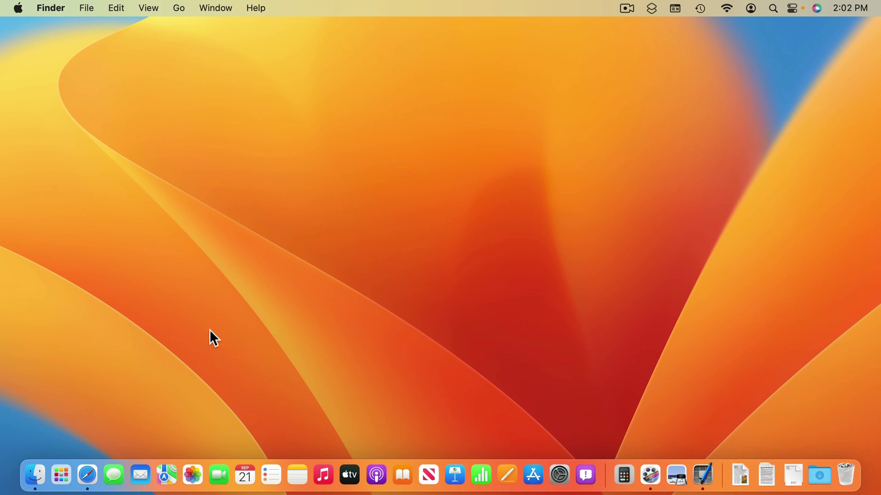